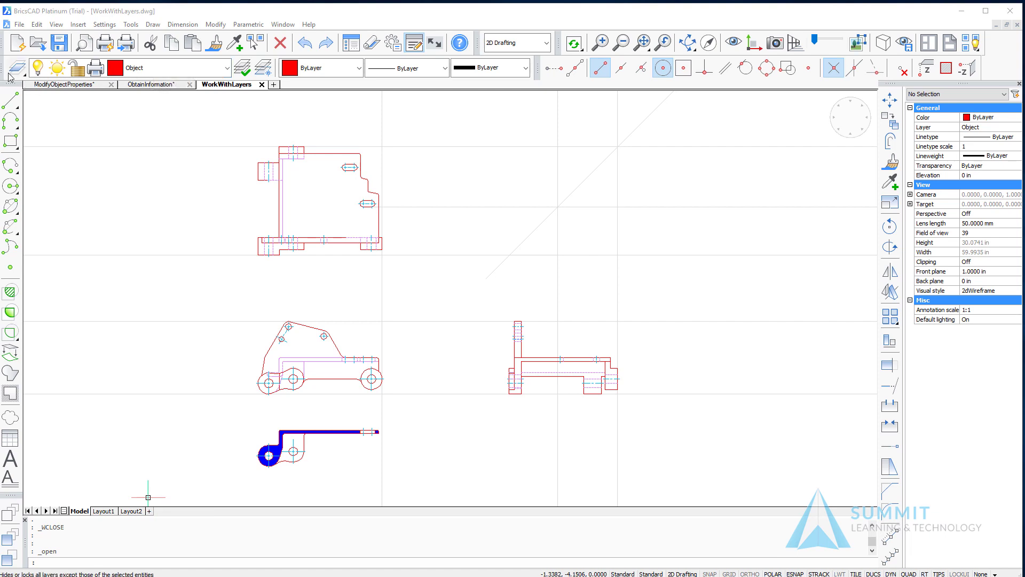
# - Keep Object as the current layer and bring the upper-left view into frame
pyautogui.click(227, 68)
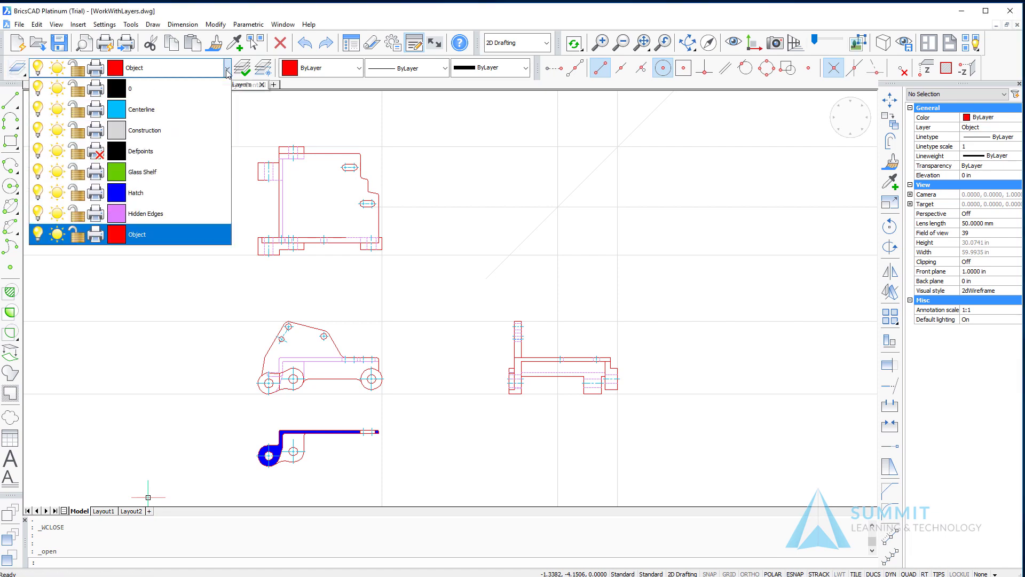
pyautogui.click(170, 234)
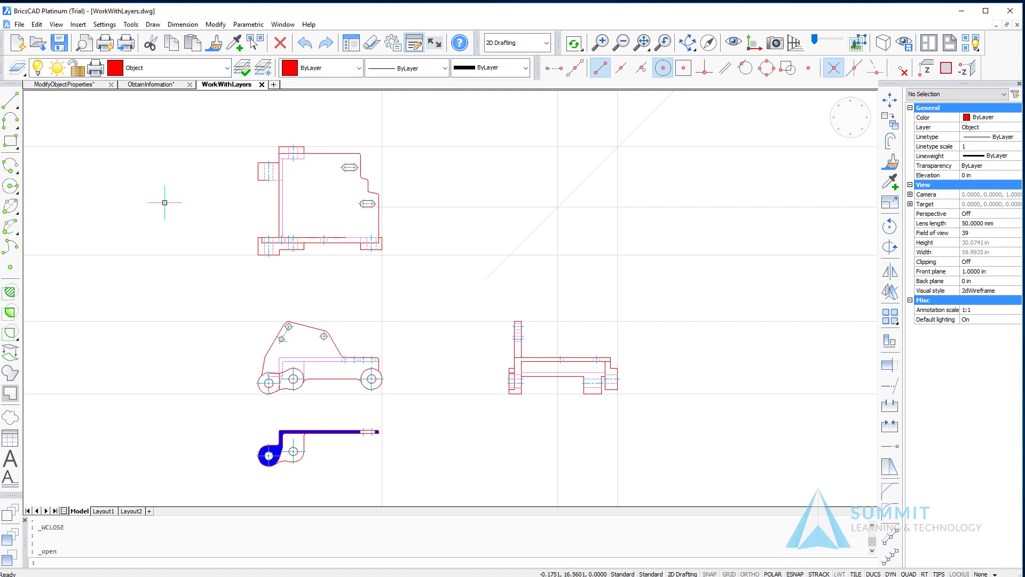
pyautogui.scroll(3, 260, 216)
pyautogui.scroll(-1, 258, 304)
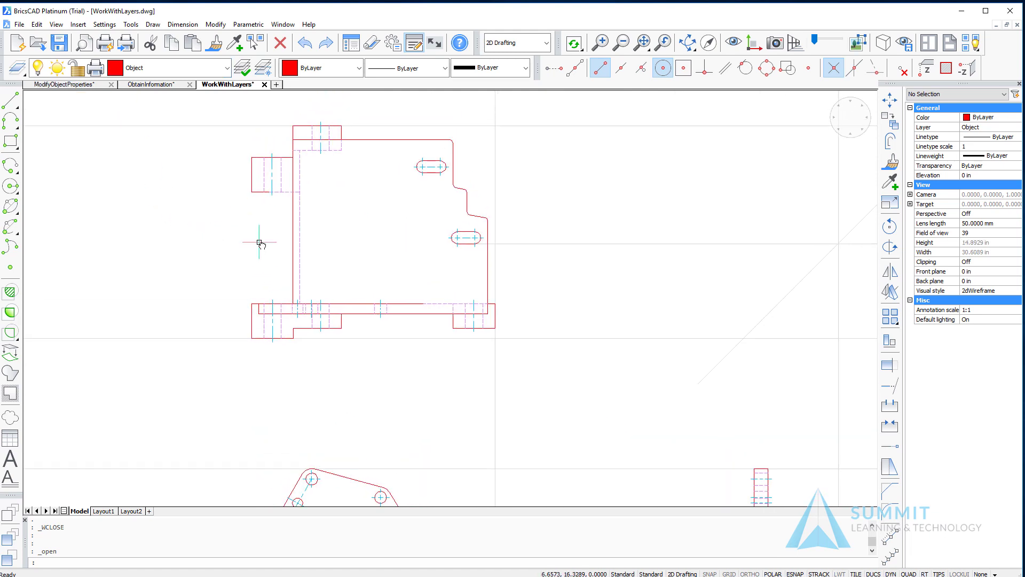
pyautogui.scroll(2, 258, 238)
pyautogui.moveTo(241, 222); pyautogui.dragTo(228, 314, button='middle')
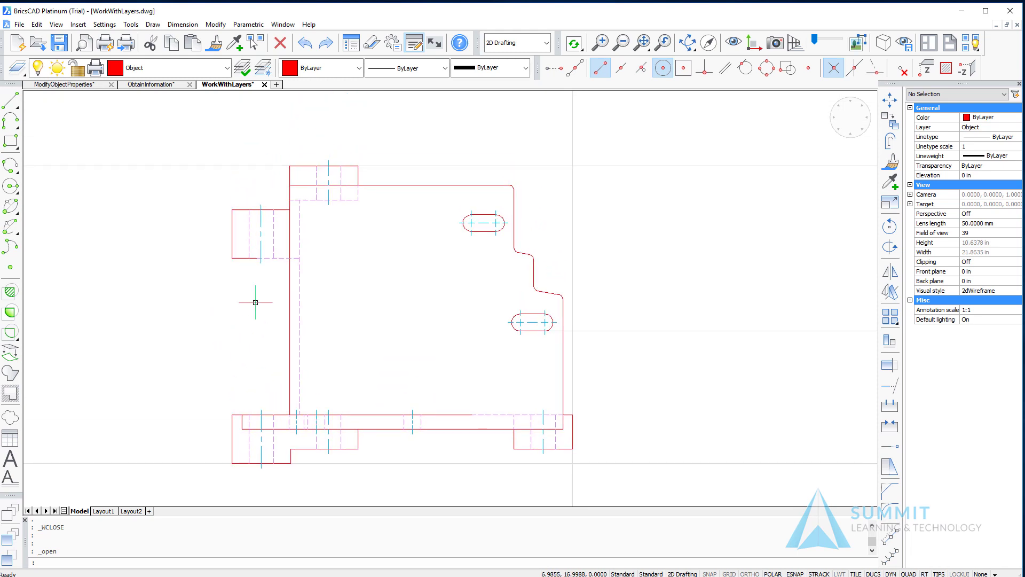
# - Draw a line from the left tab's corner perpendicular down to the base edge
pyautogui.click(10, 99)
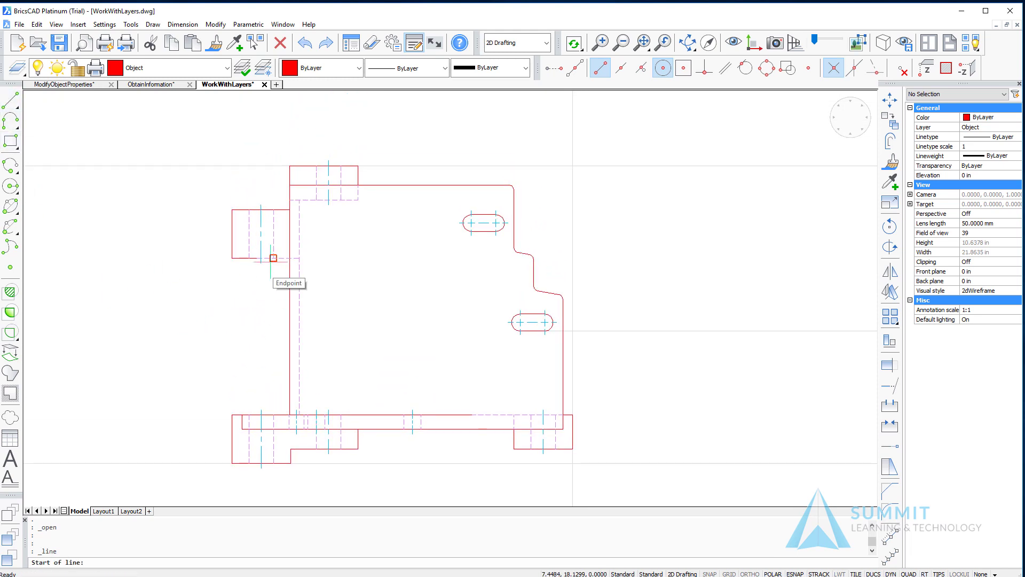
pyautogui.click(257, 258)
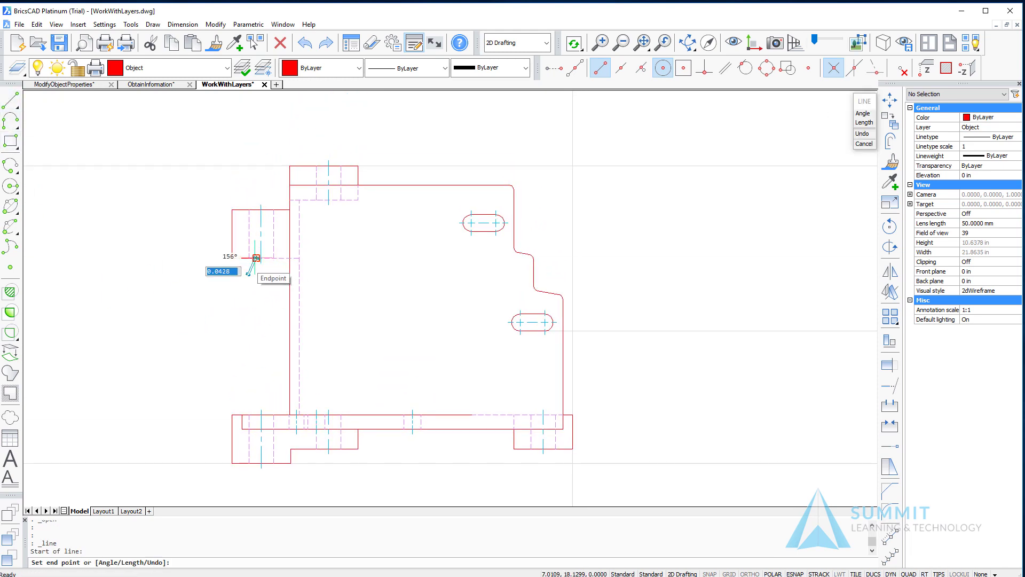
pyautogui.keyDown('shift'); pyautogui.rightClick(255, 401); pyautogui.keyUp('shift')
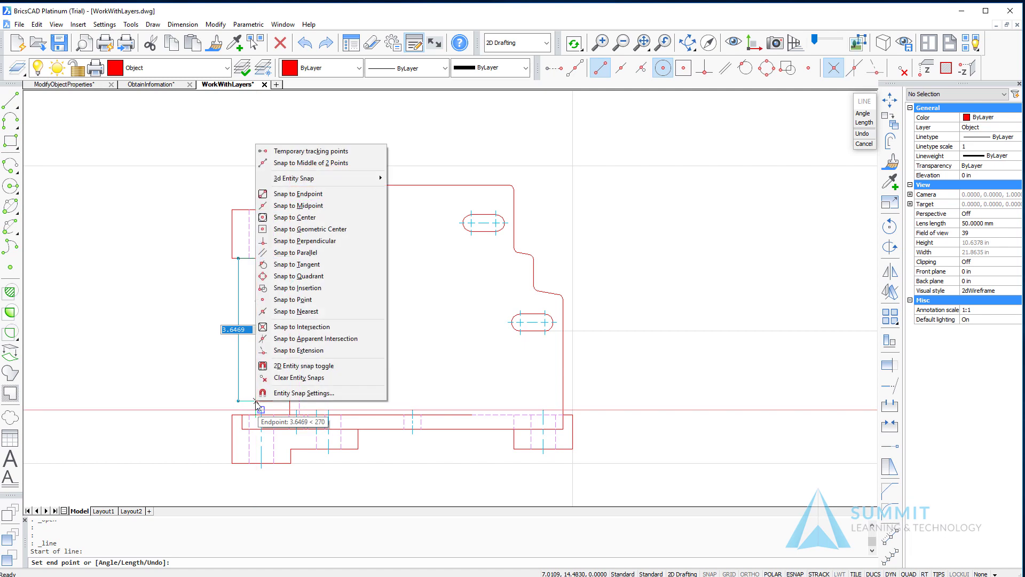
pyautogui.click(299, 241)
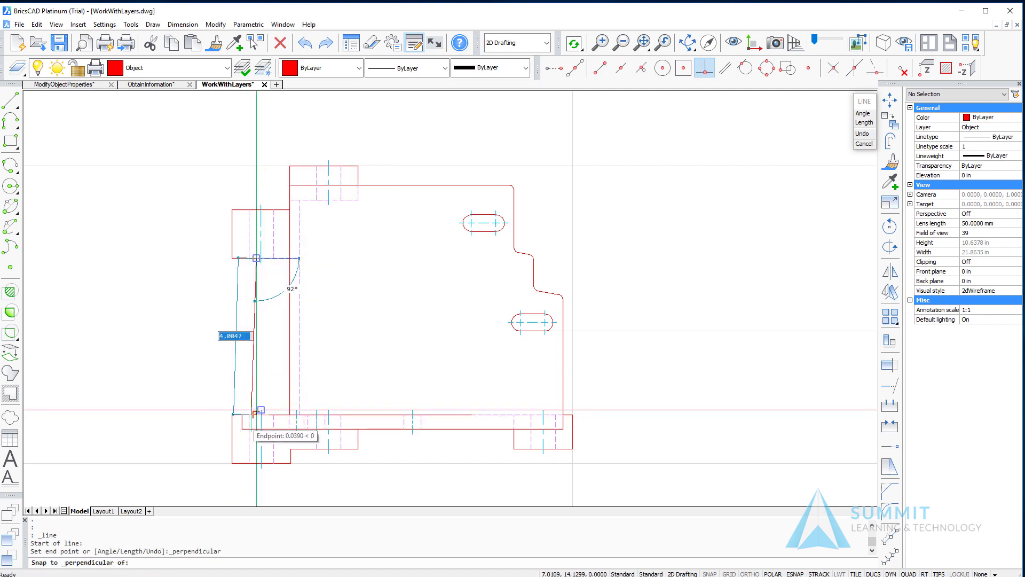
pyautogui.click(251, 414)
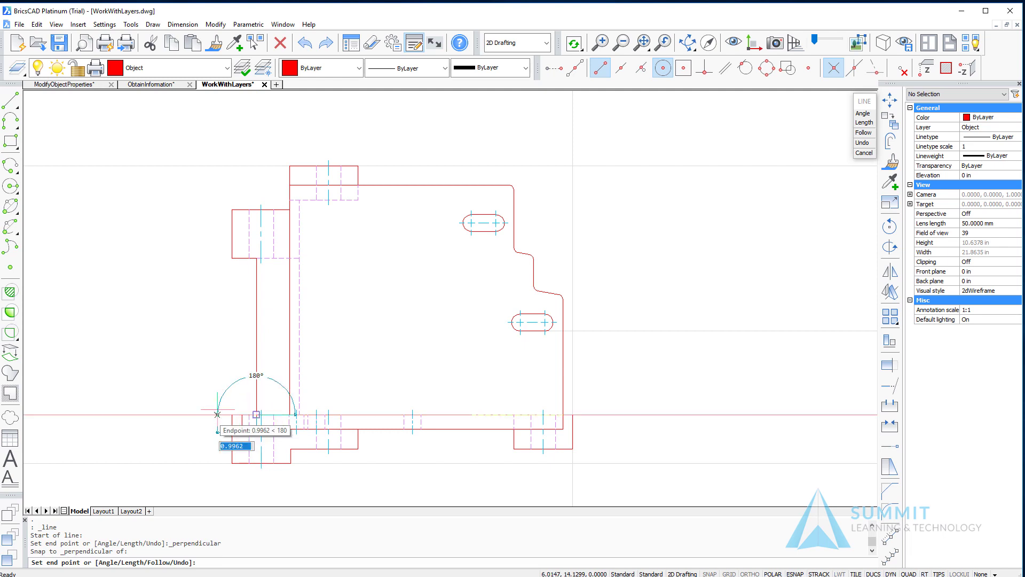
pyautogui.press('Return')
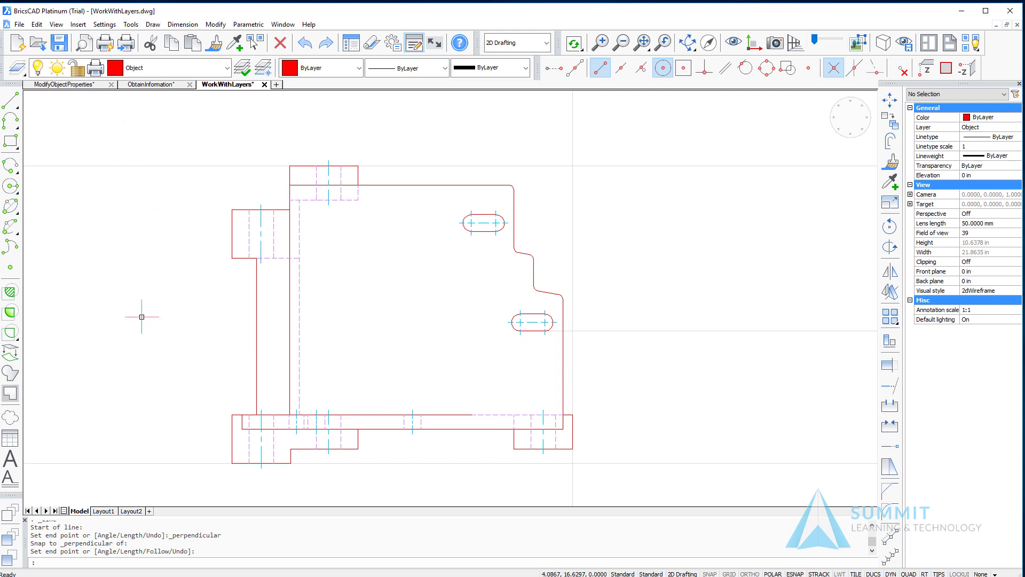
# - Make Hidden Edges the current layer and zoom into the right-hand view
pyautogui.click(227, 68)
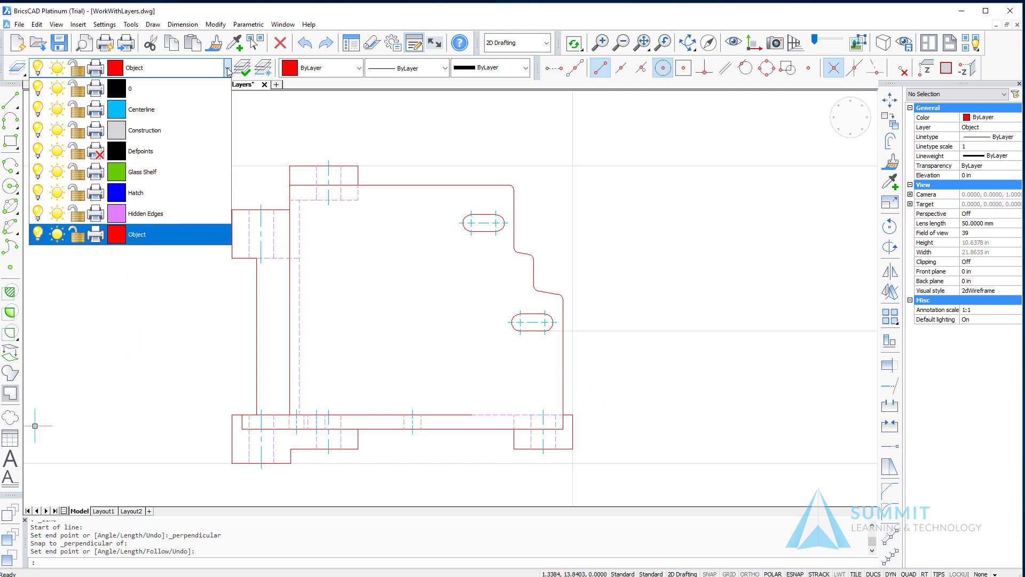
pyautogui.click(147, 219)
pyautogui.scroll(-3, 427, 277)
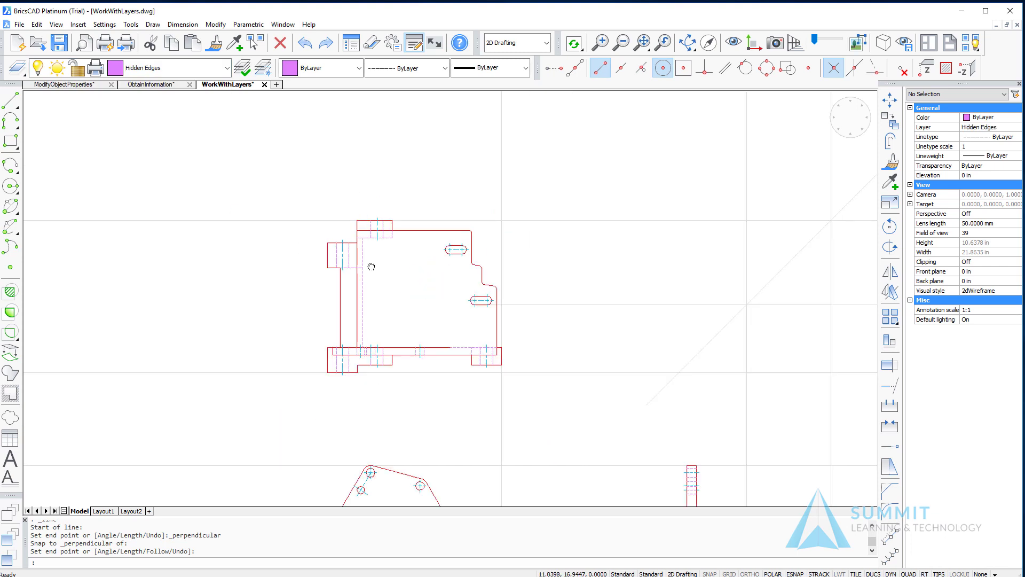
pyautogui.moveTo(371, 266); pyautogui.dragTo(180, 114, button='middle')
pyautogui.scroll(4, 557, 381)
pyautogui.scroll(2, 427, 274)
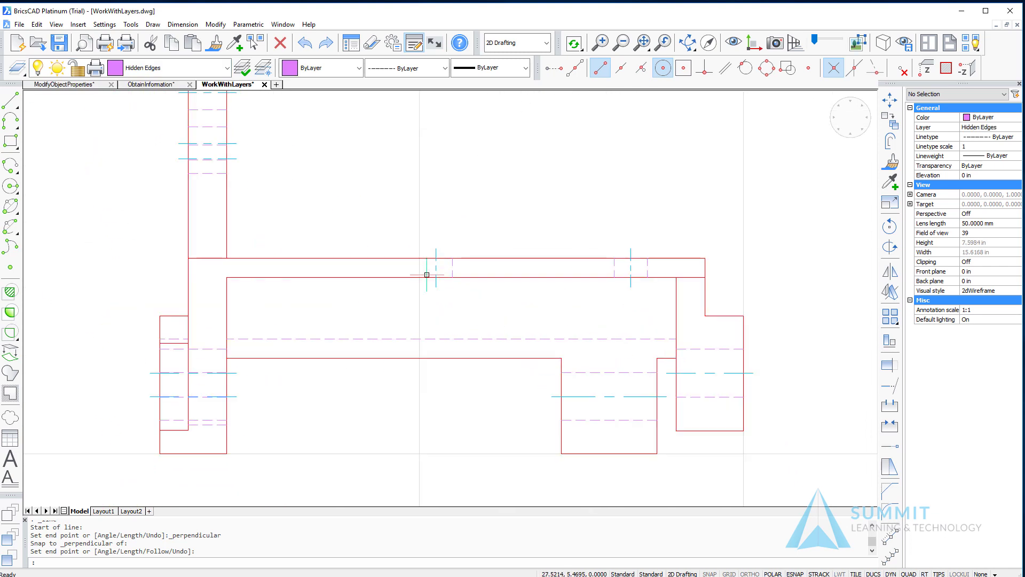
# - Draw a short line from the top edge down to the edge intersection
pyautogui.click(10, 101)
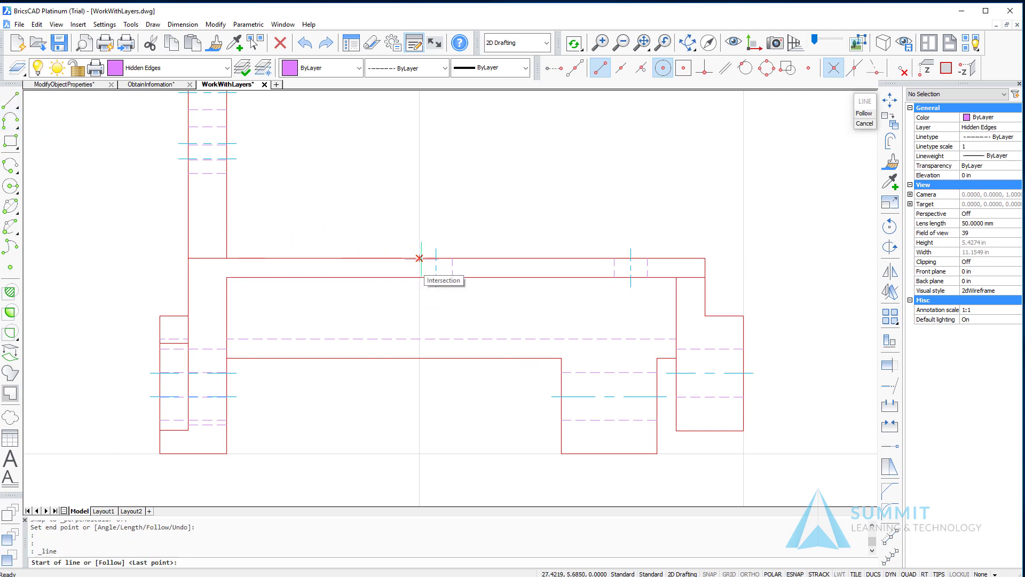
pyautogui.click(419, 258)
pyautogui.click(419, 277)
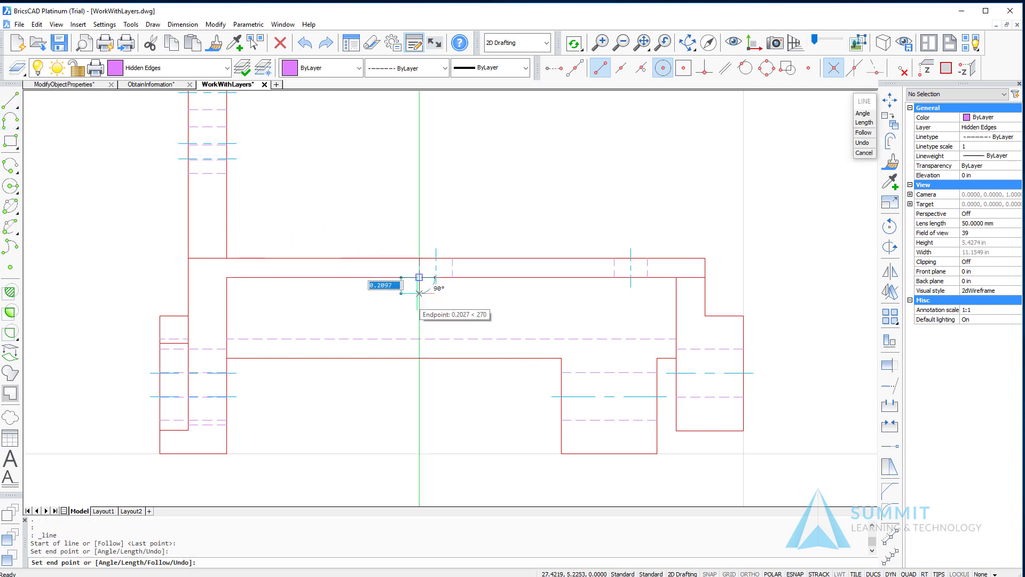
pyautogui.press('Return')
pyautogui.scroll(2, 408, 295)
pyautogui.scroll(1, 408, 296)
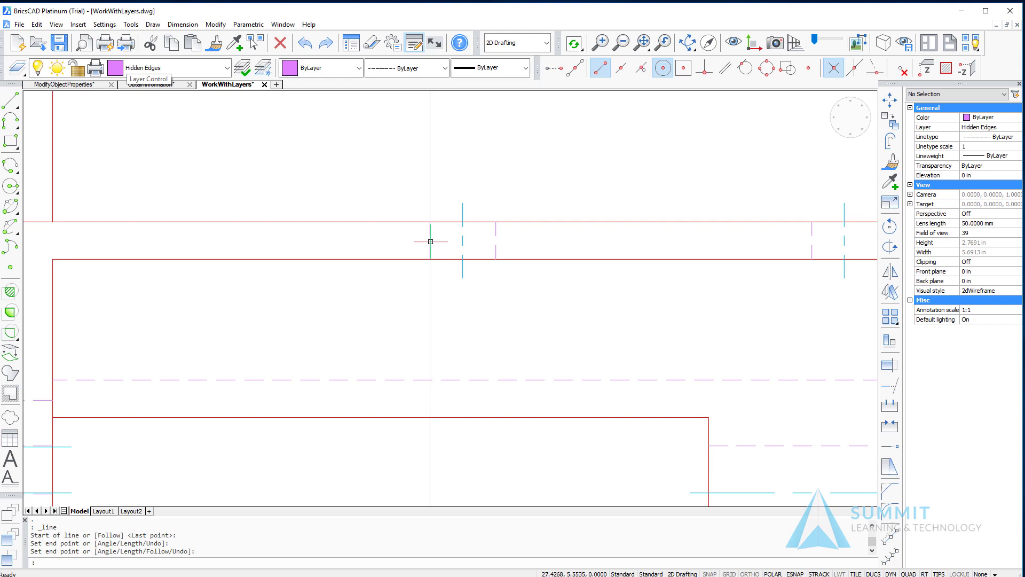
# - Turn off the Construction layer's lightbulb in the layer dropdown and zoom out
pyautogui.click(227, 68)
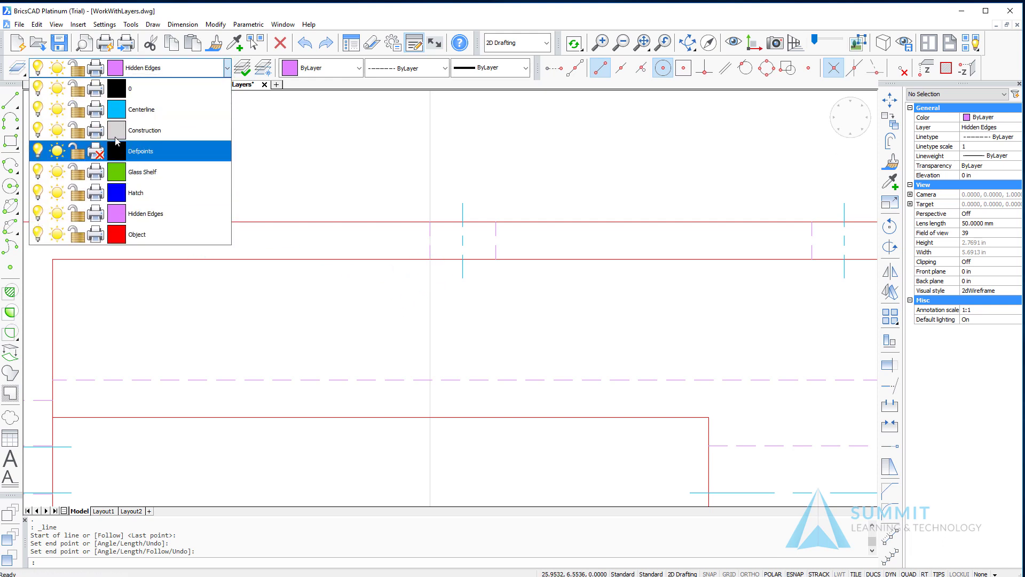
pyautogui.click(38, 131)
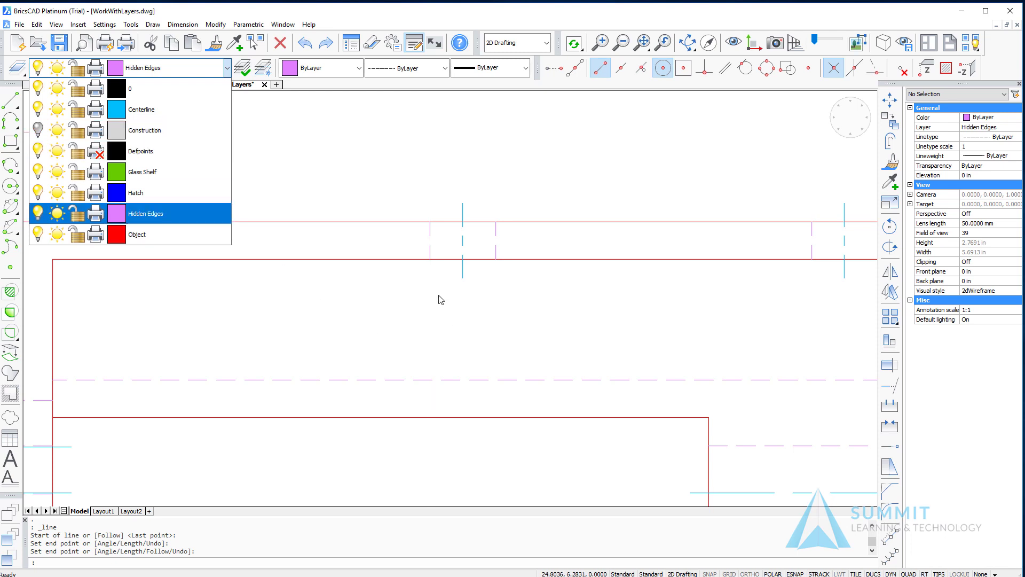
pyautogui.click(375, 319)
pyautogui.scroll(-6, 375, 317)
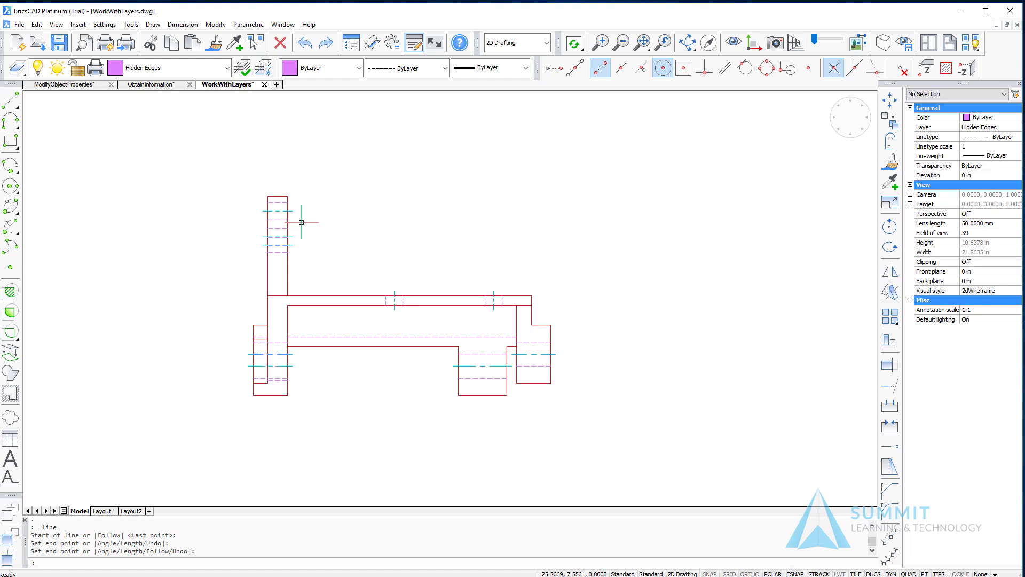
# - Open the Layers panel with LAYERSP and float it over the drawing
pyautogui.write('ayersp')
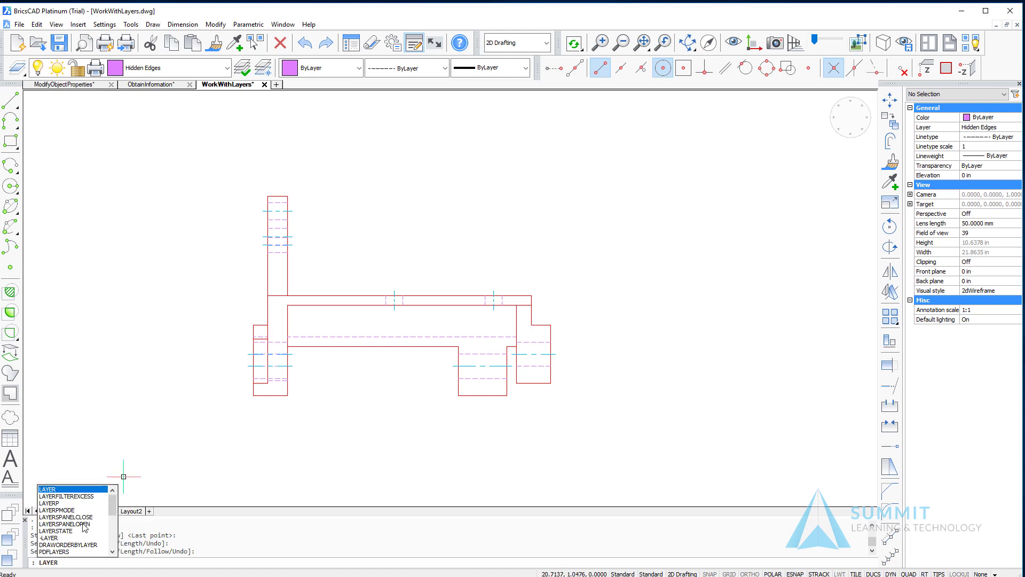
pyautogui.click(84, 527)
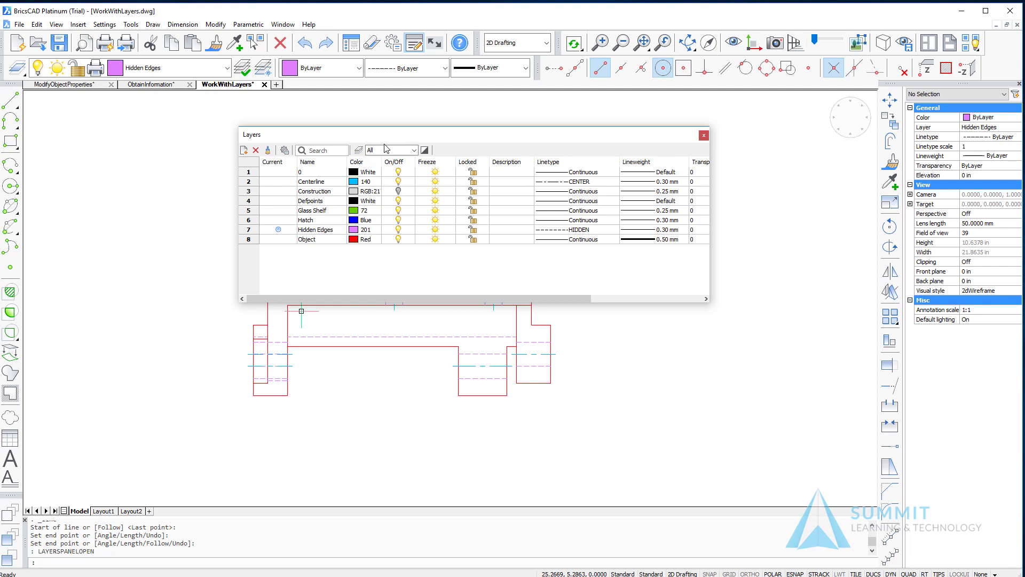
pyautogui.moveTo(392, 140)
pyautogui.mouseDown()
pyautogui.moveTo(243, 134)
pyautogui.moveTo(314, 136)
pyautogui.moveTo(108, 158)
pyautogui.mouseUp()
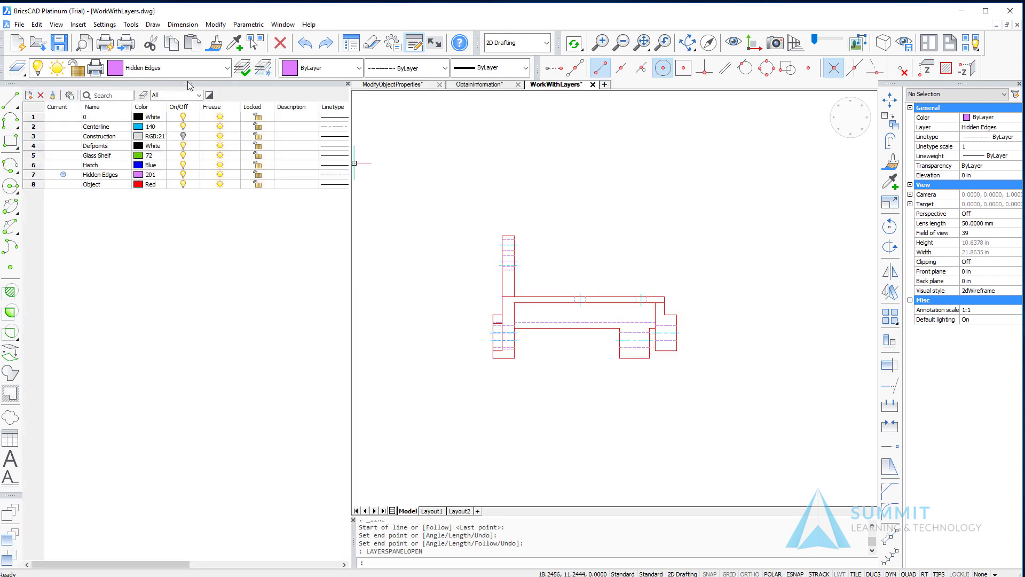
pyautogui.moveTo(605, 129)
pyautogui.mouseDown()
pyautogui.moveTo(558, 158)
pyautogui.moveTo(327, 139)
pyautogui.moveTo(372, 141)
pyautogui.mouseUp()
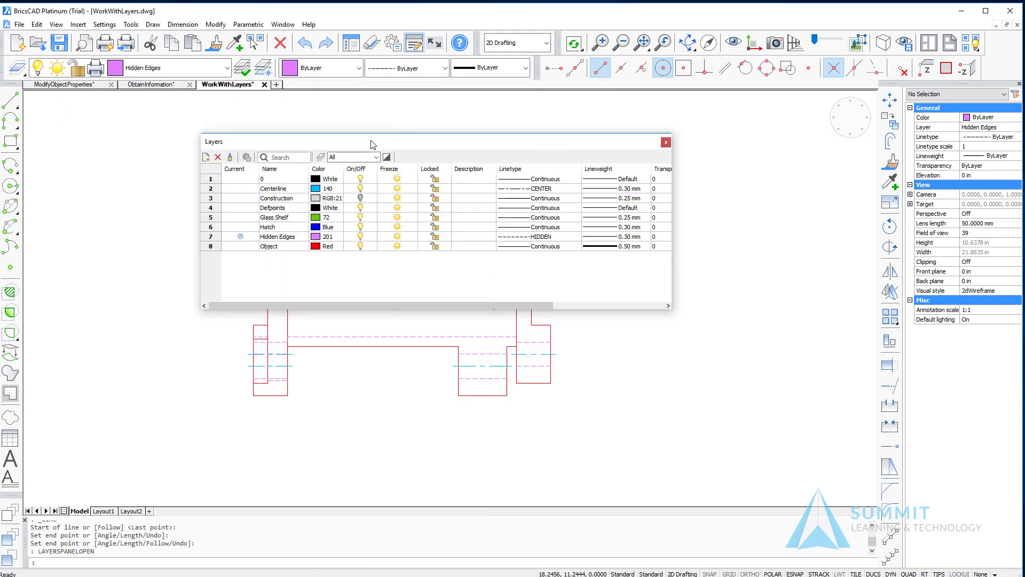
pyautogui.moveTo(398, 397); pyautogui.dragTo(392, 483, button='middle')
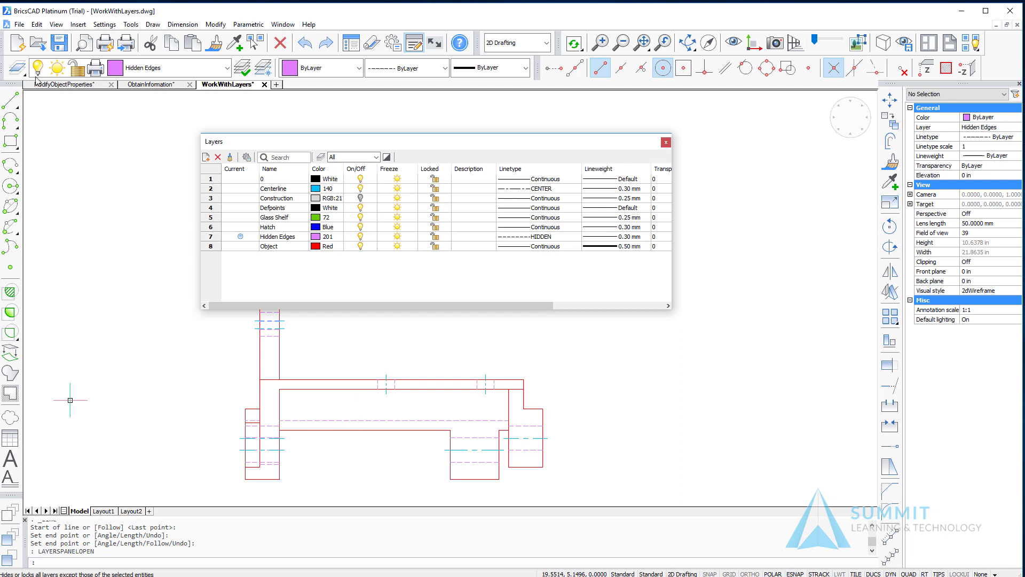
# - Set Object as the current layer and change its colour from red to White
pyautogui.doubleClick(240, 246)
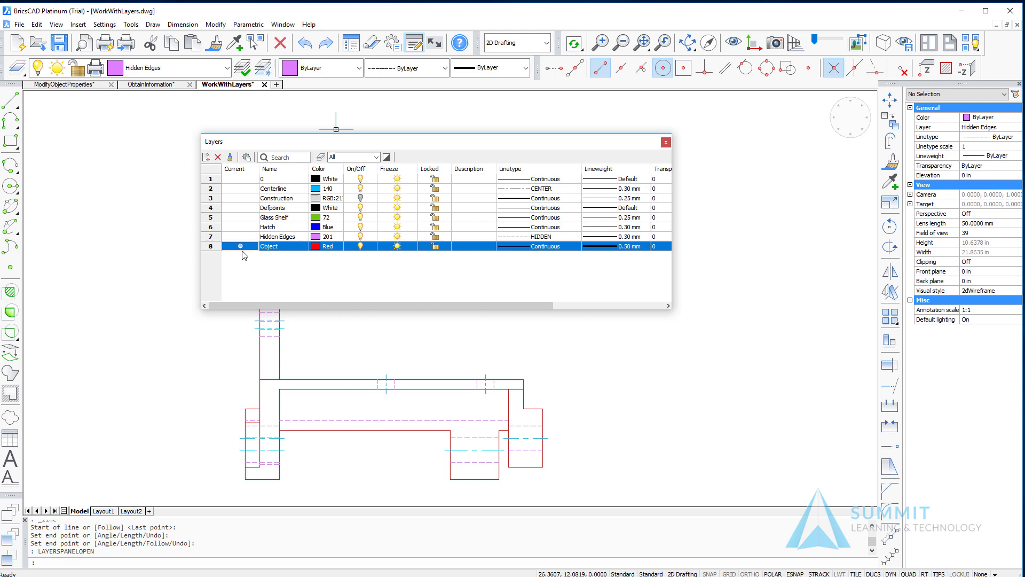
pyautogui.click(317, 249)
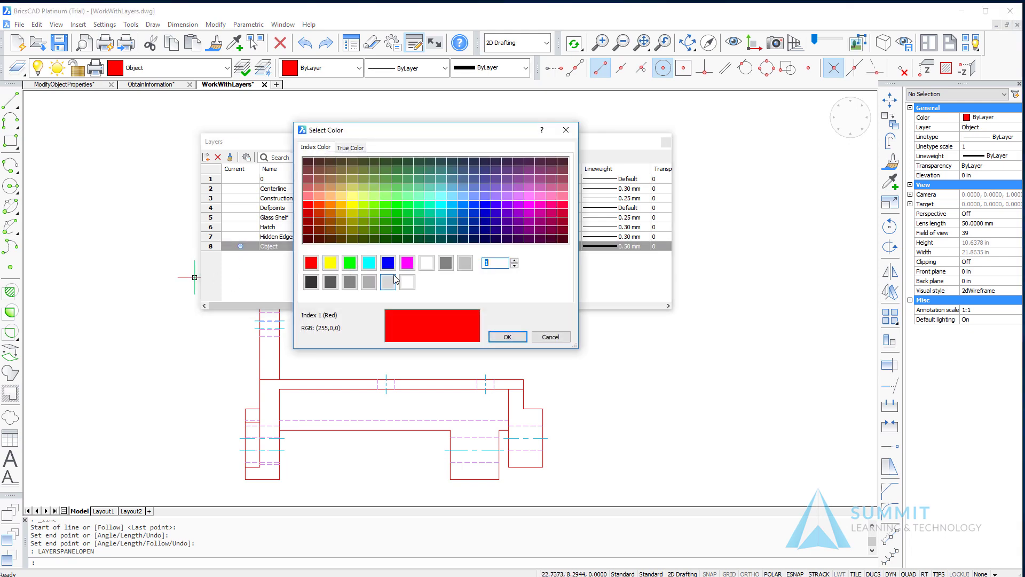
pyautogui.click(408, 283)
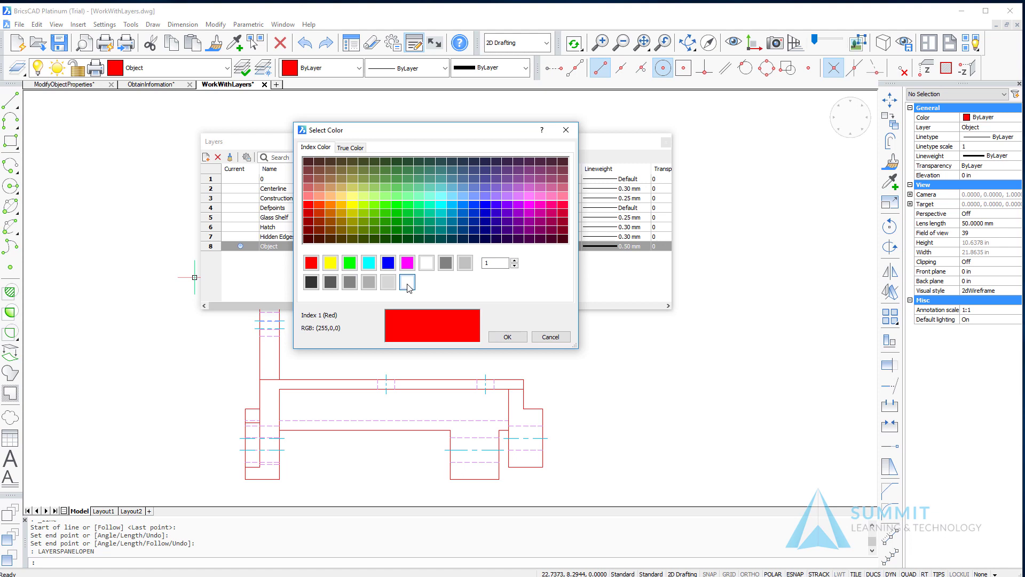
pyautogui.click(426, 263)
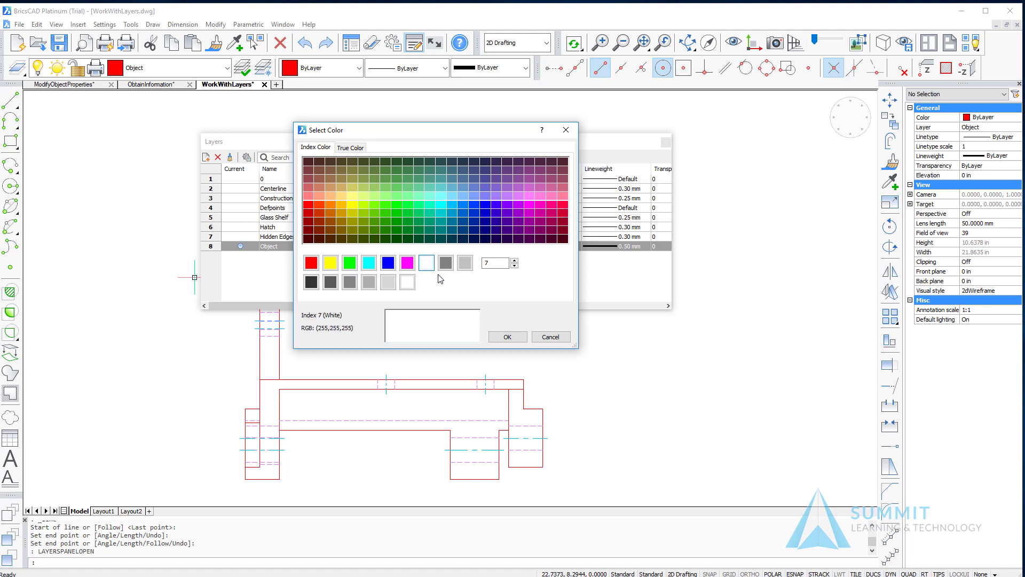
pyautogui.click(507, 337)
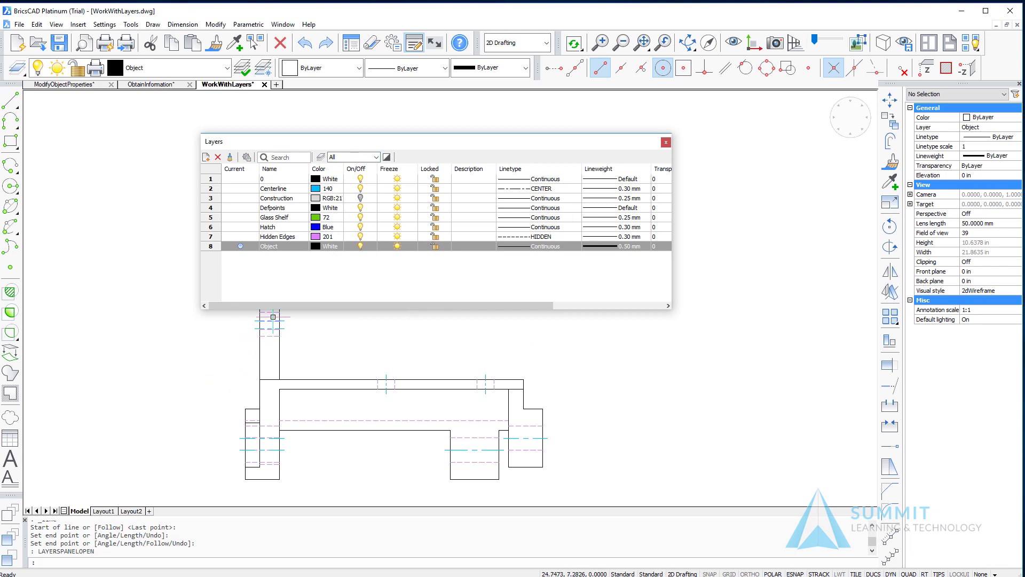
# - Zoom out and pan to show all of the drawing's views
pyautogui.scroll(-3, 388, 385)
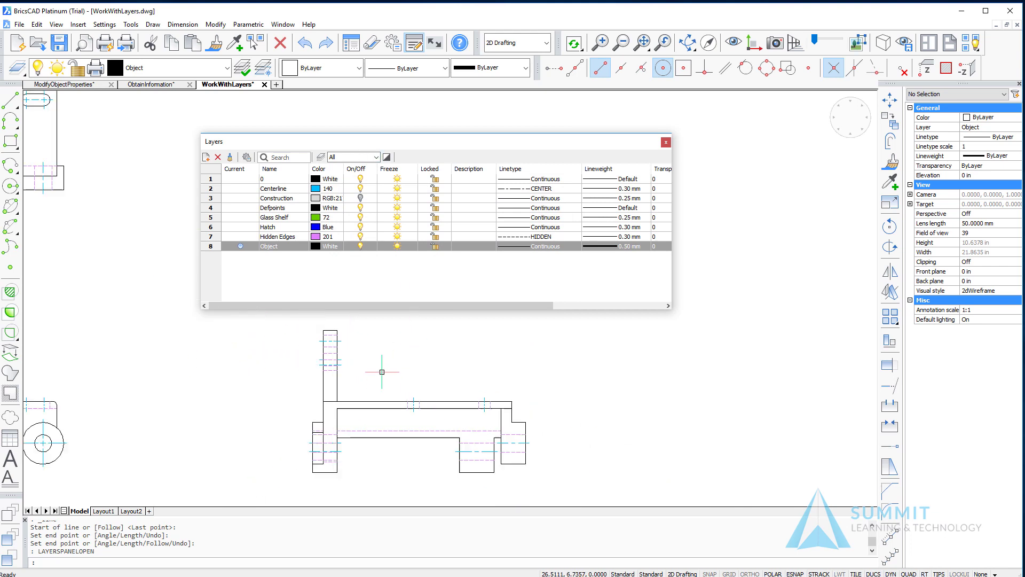
pyautogui.scroll(-3, 382, 372)
pyautogui.moveTo(288, 370)
pyautogui.mouseDown(button='middle')
pyautogui.moveTo(238, 380)
pyautogui.moveTo(254, 369)
pyautogui.mouseUp(button='middle')
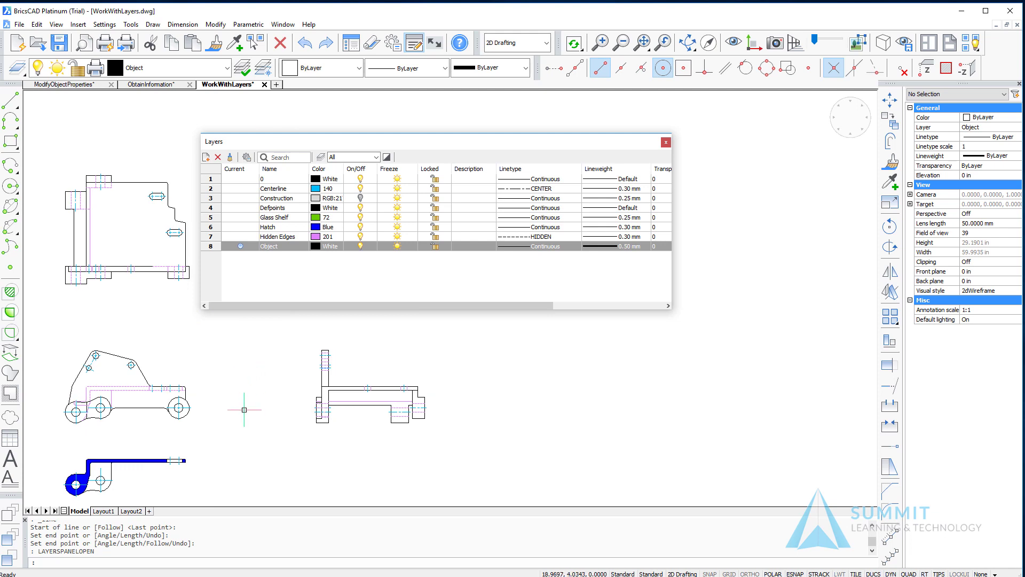
# - Isolate the Object layer from its right-click menu, locking all other layers
pyautogui.rightClick(270, 250)
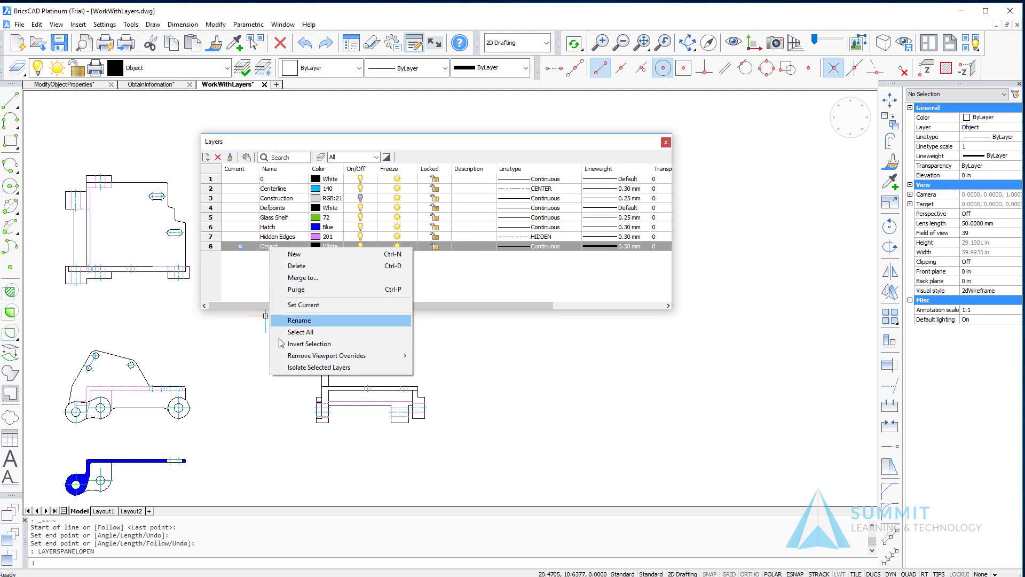
pyautogui.click(318, 367)
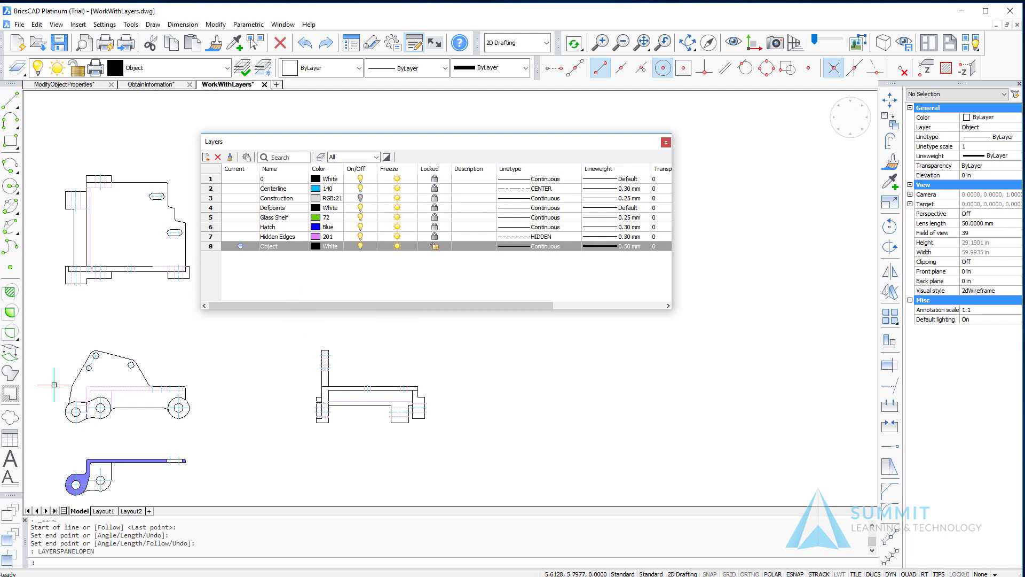
# - Make Hatch current, switch off the seven other layers, then set Object current again
pyautogui.click(267, 227)
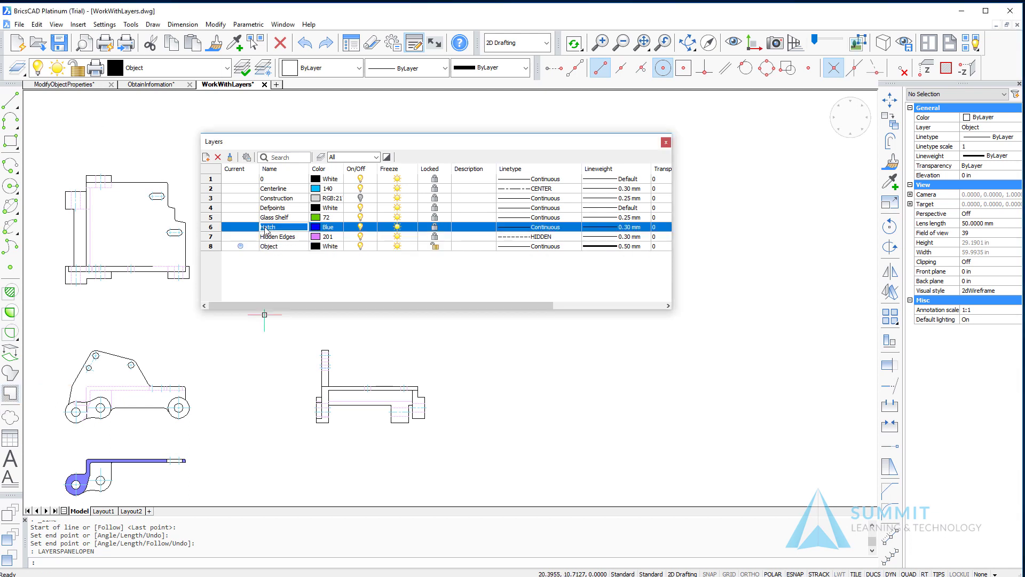
pyautogui.doubleClick(240, 228)
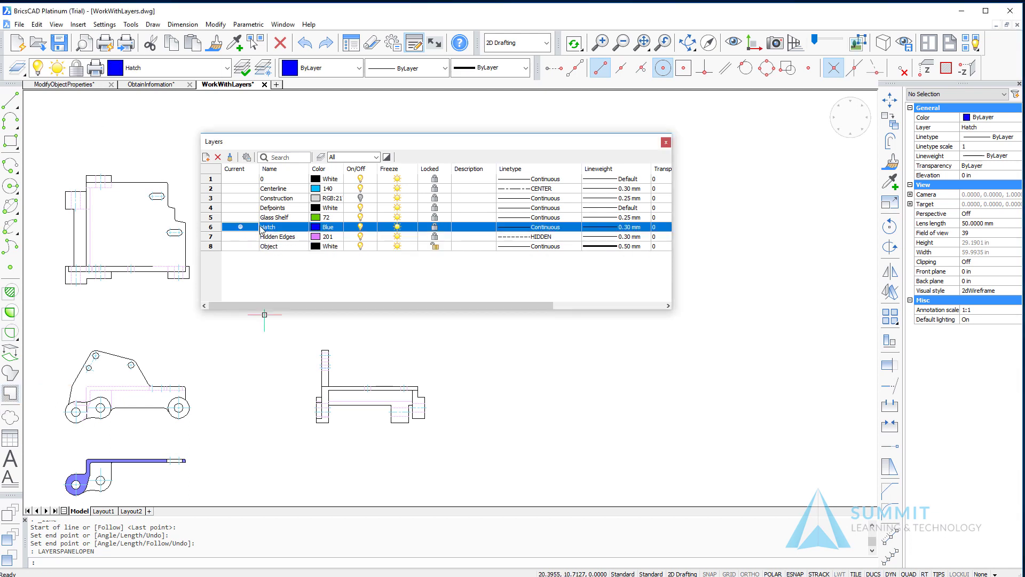
pyautogui.rightClick(260, 228)
pyautogui.click(269, 325)
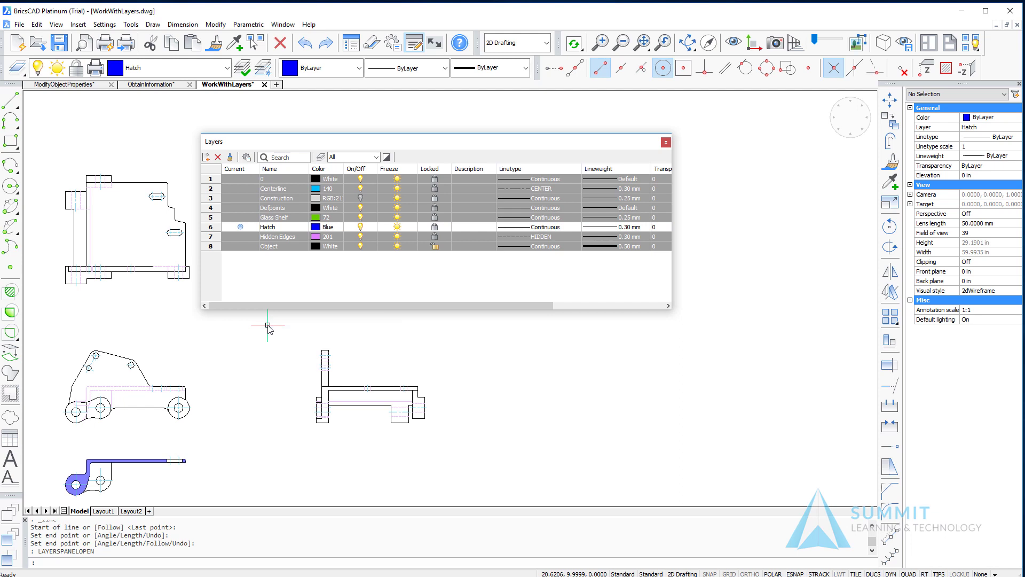
pyautogui.click(360, 181)
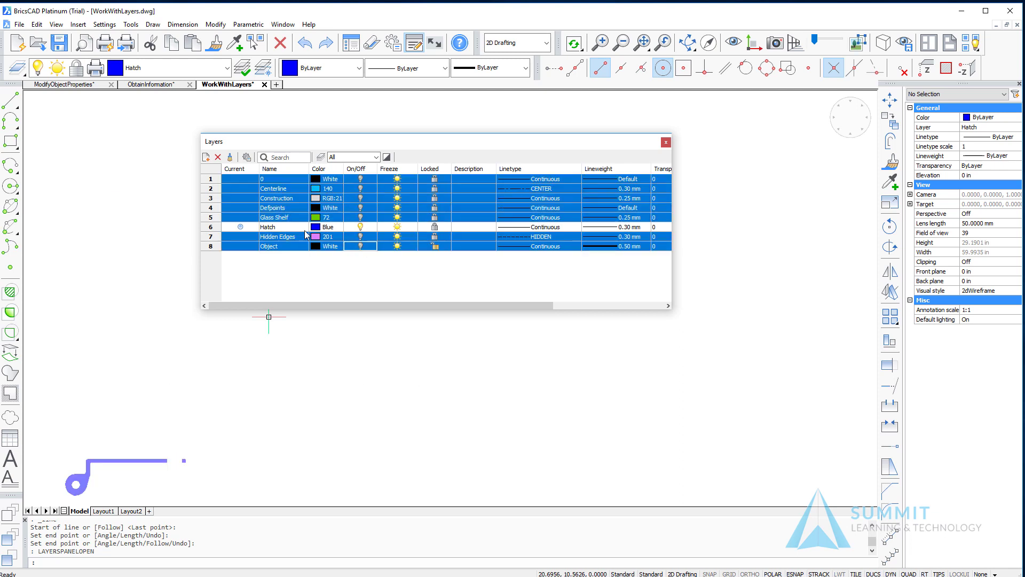
pyautogui.doubleClick(241, 246)
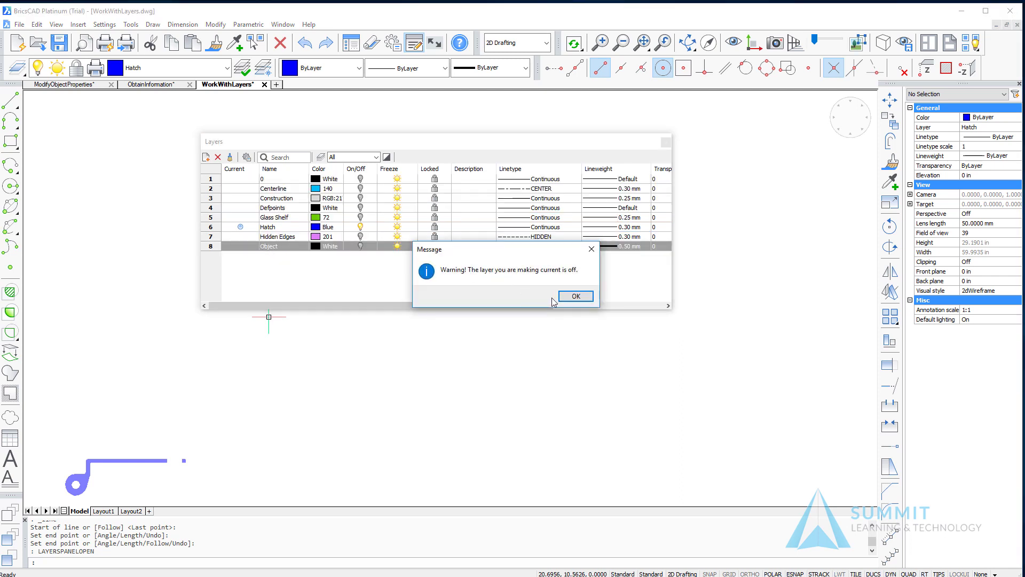
# - Turn the Object layer back on and set the Hatch layer's transparency to 80
pyautogui.click(360, 246)
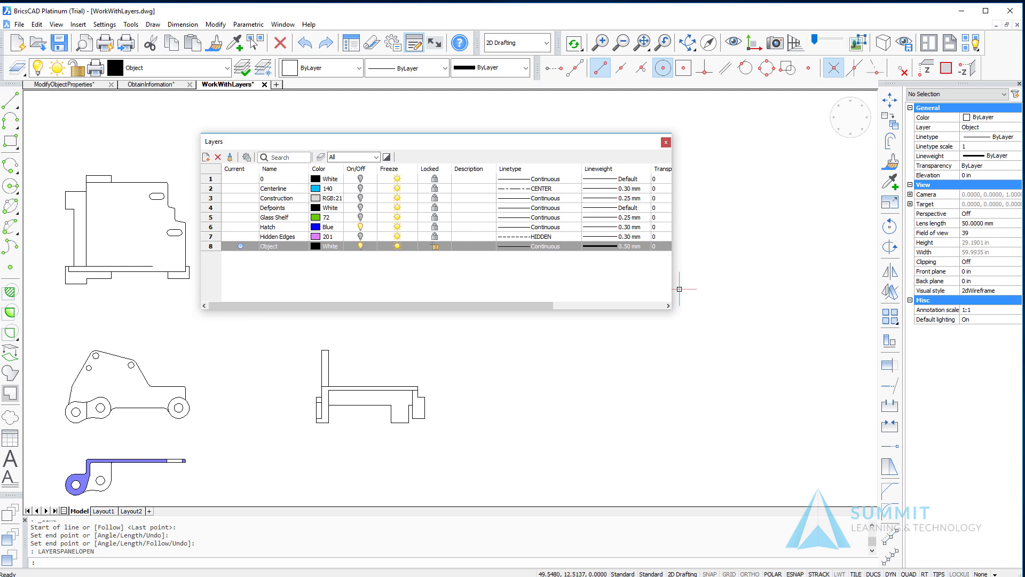
pyautogui.moveTo(741, 285); pyautogui.dragTo(777, 286)
pyautogui.click(668, 227)
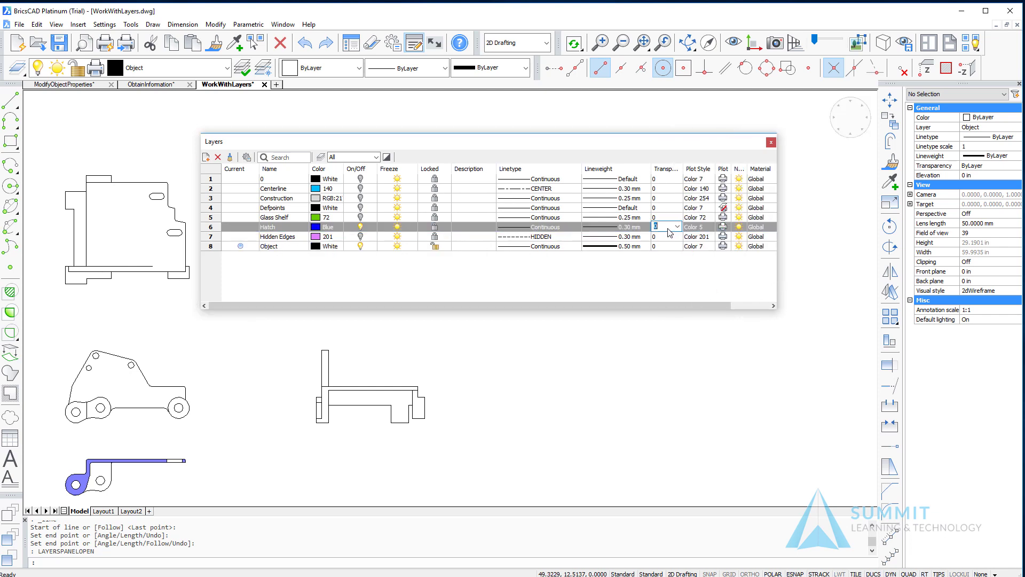
pyautogui.click(669, 227)
pyautogui.click(677, 226)
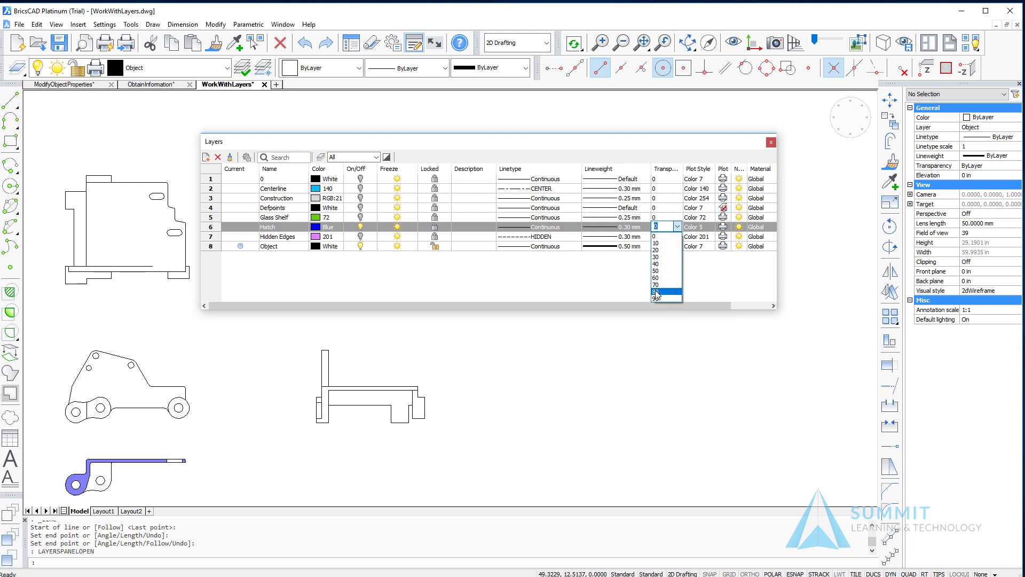
pyautogui.click(657, 294)
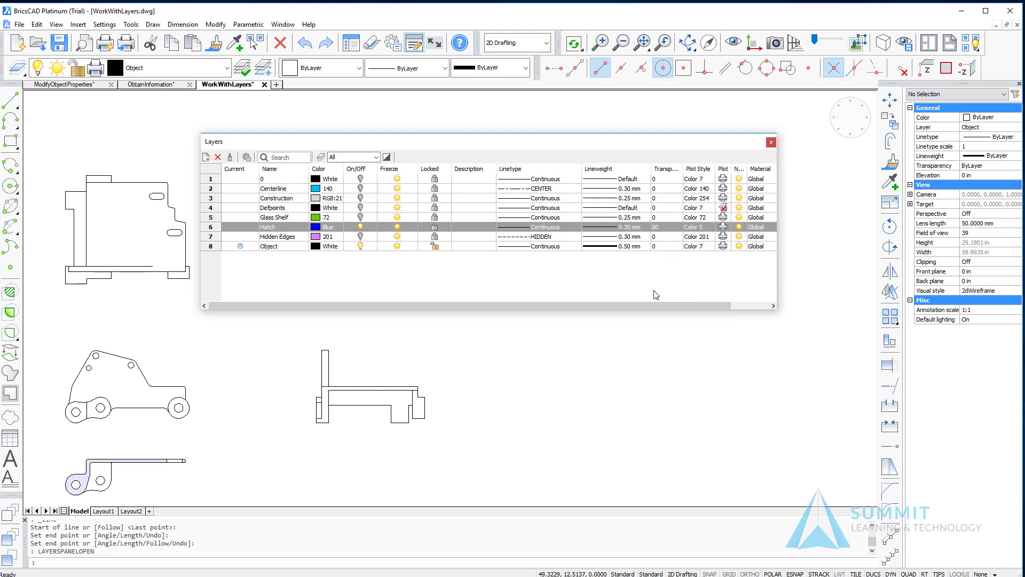
pyautogui.click(281, 228)
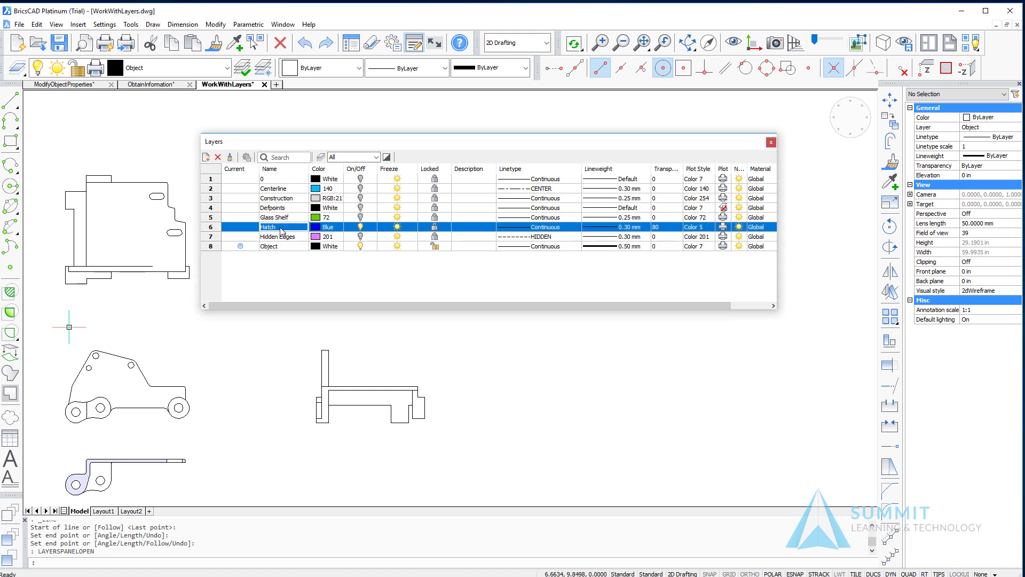
# - Add a new layer, rename it from NewLayer1 to 'Cut Line', and make it current
pyautogui.click(206, 158)
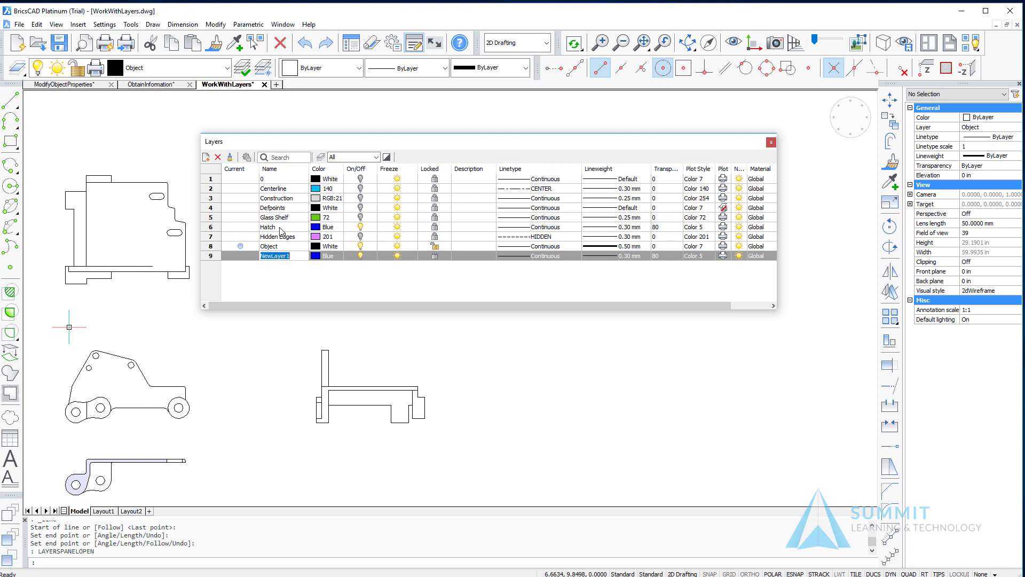
pyautogui.press('Return')
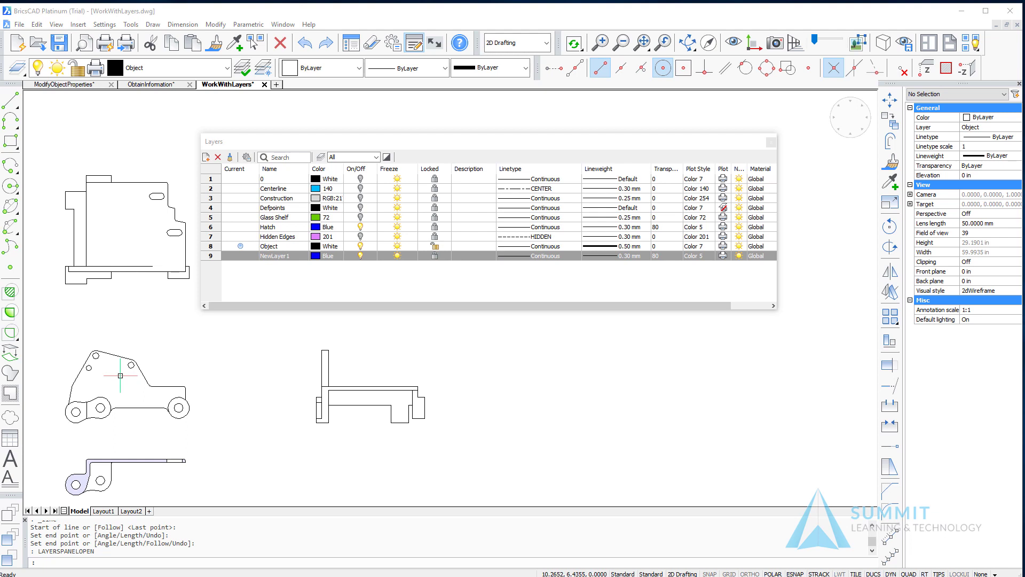
pyautogui.doubleClick(276, 257)
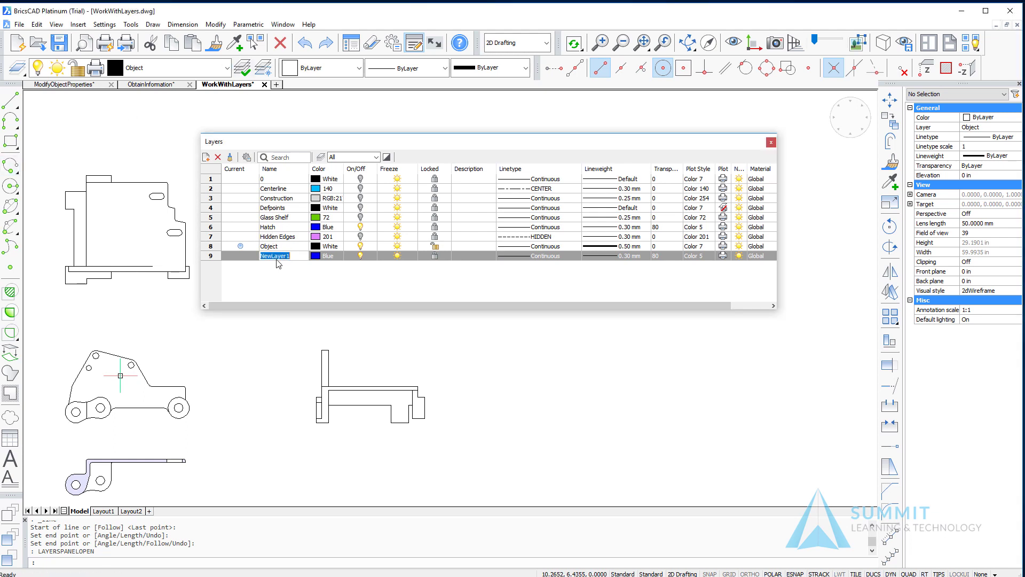
pyautogui.write('Cut Line')
pyautogui.press('Return')
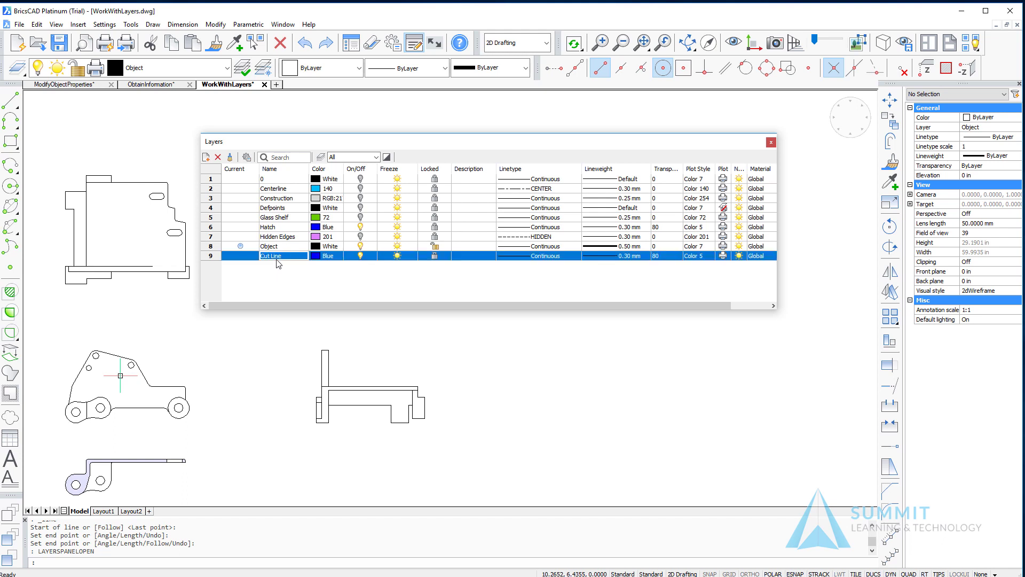
pyautogui.doubleClick(244, 257)
# - Load the PHANTOM linetype for Cut Line and set its transparency to 0
pyautogui.click(547, 255)
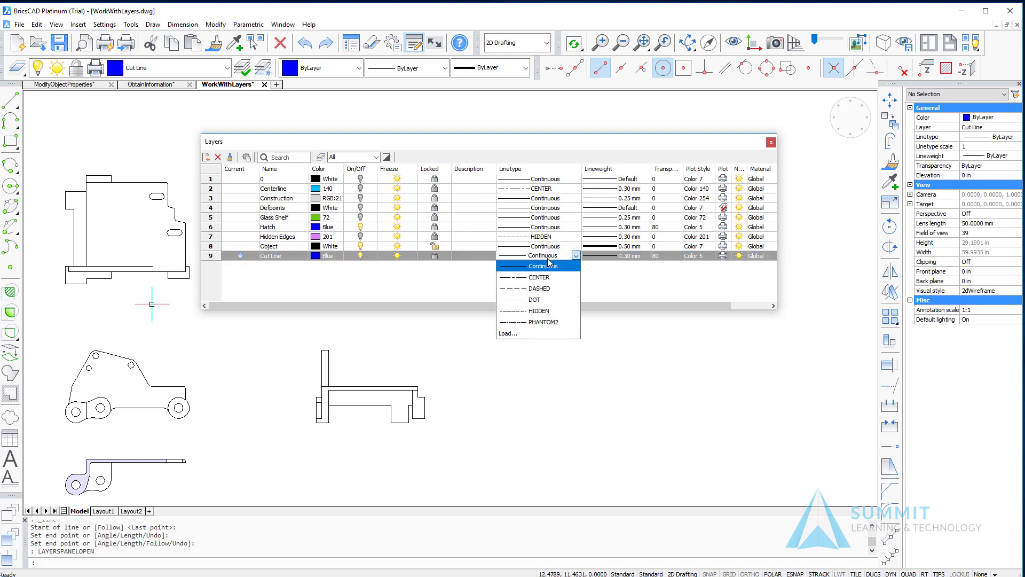
pyautogui.click(528, 335)
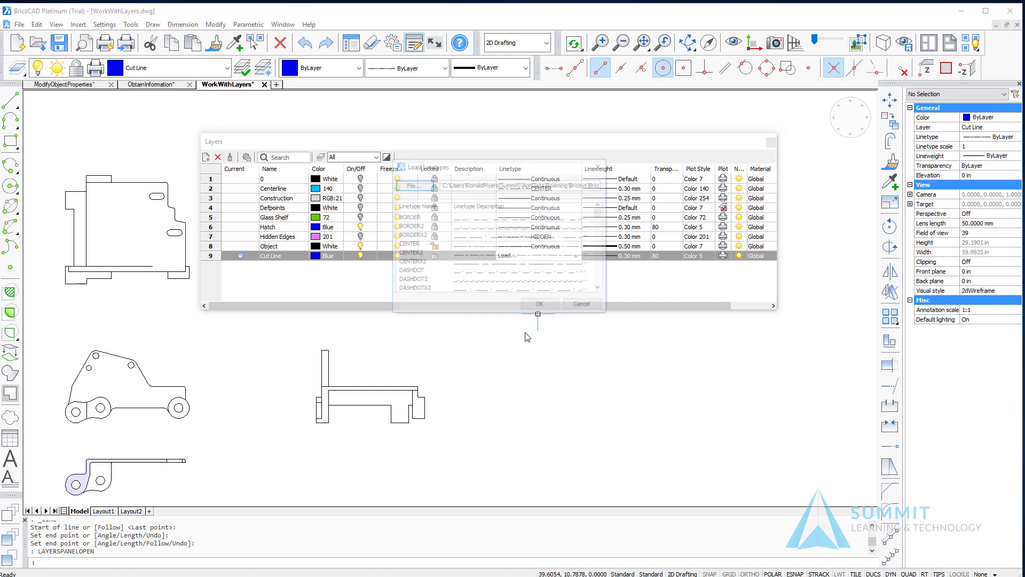
pyautogui.scroll(-6, 427, 264)
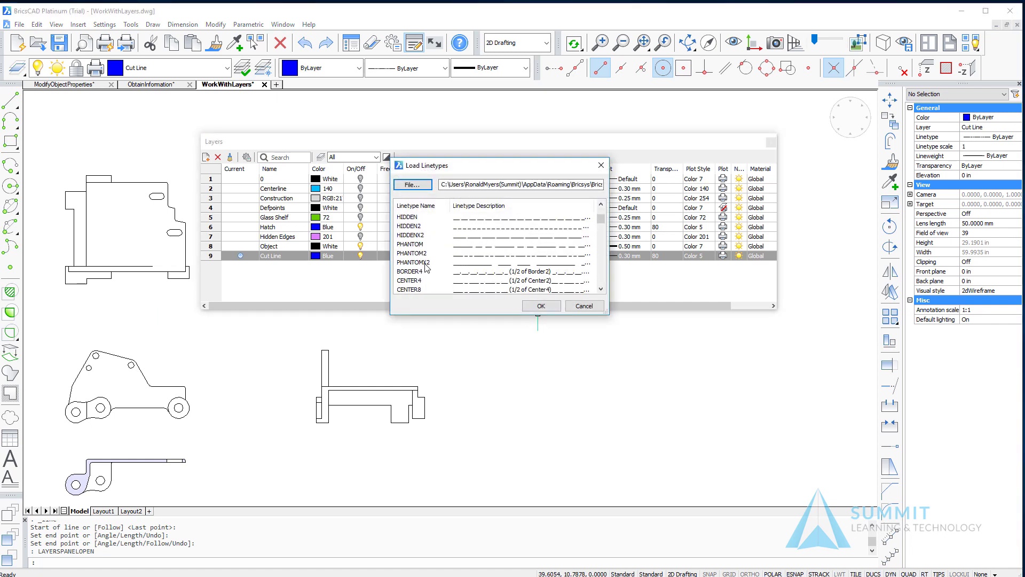
pyautogui.click(410, 245)
pyautogui.click(540, 305)
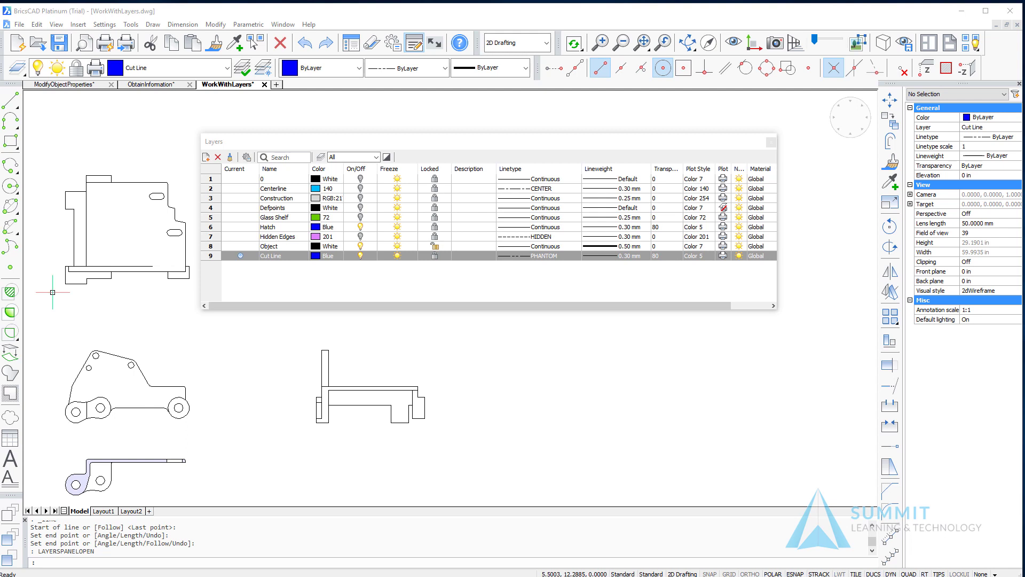
pyautogui.click(664, 255)
pyautogui.click(663, 255)
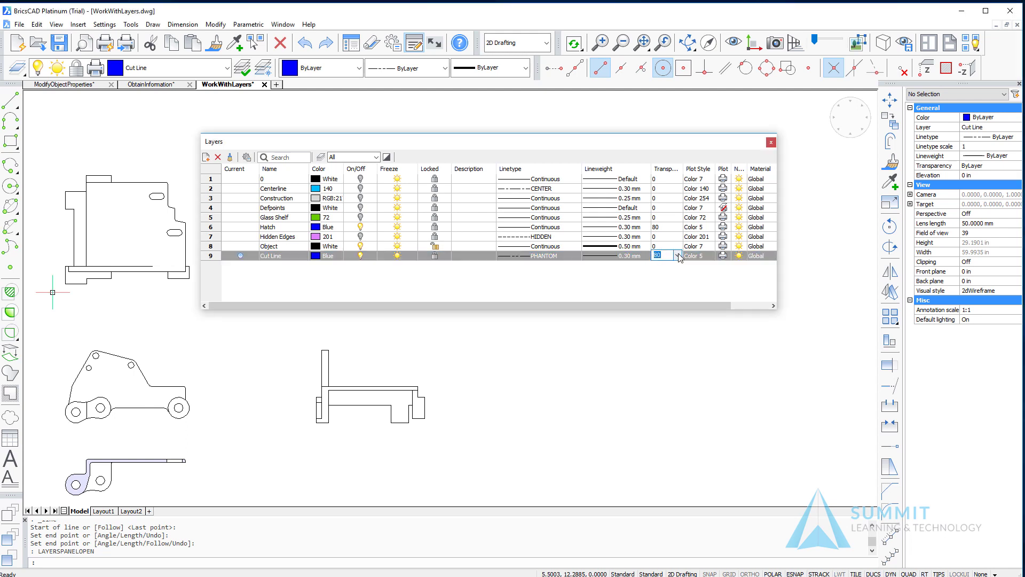
pyautogui.click(677, 255)
pyautogui.click(673, 266)
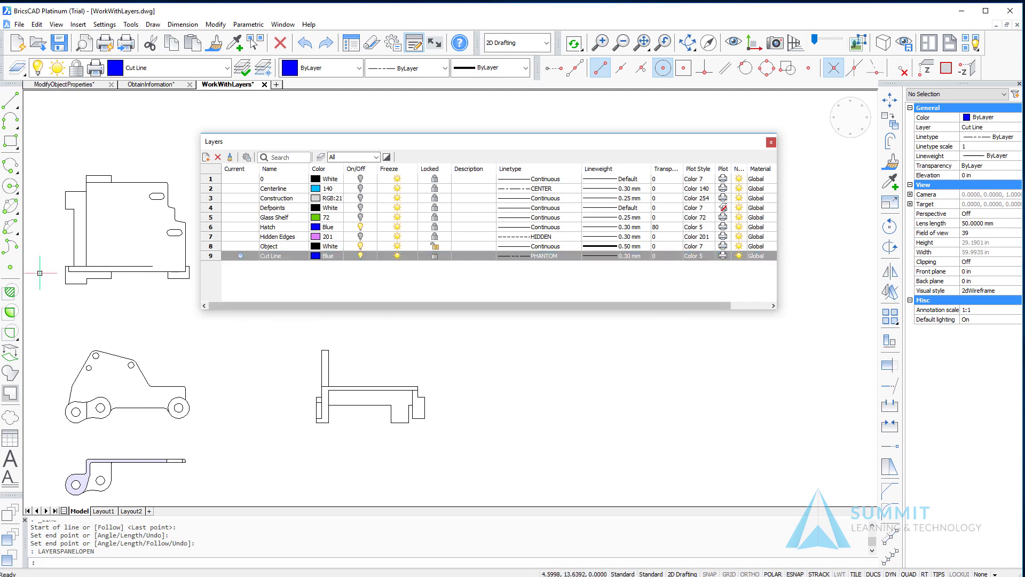
# - Turn the Construction, Defpoints, Glass Shelf and Hidden Edges layers back on
pyautogui.click(360, 199)
pyautogui.click(361, 208)
pyautogui.click(360, 217)
pyautogui.click(361, 236)
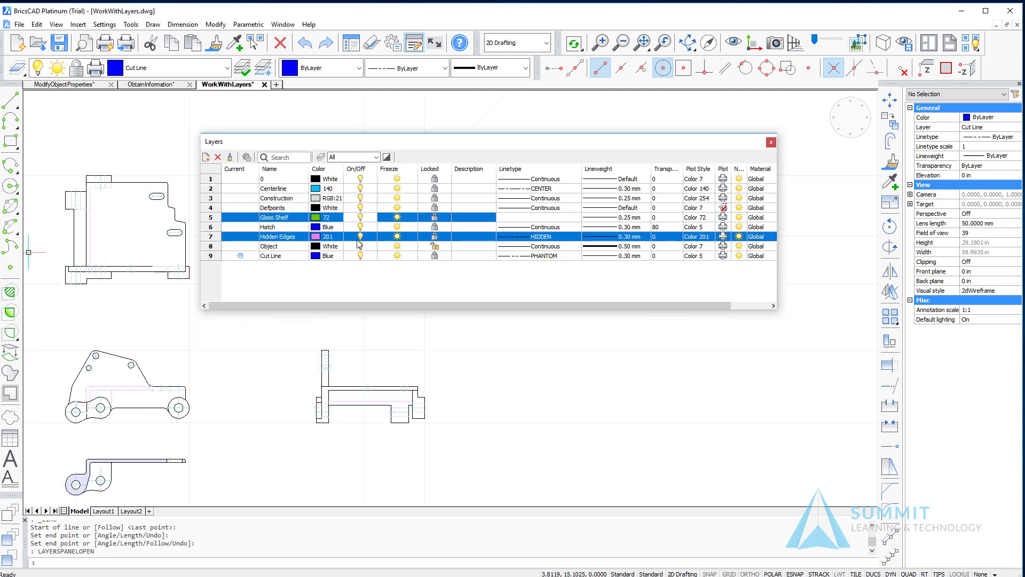
# - Pan and zoom in on the upper-left view so both slots fill the screen
pyautogui.click(365, 209)
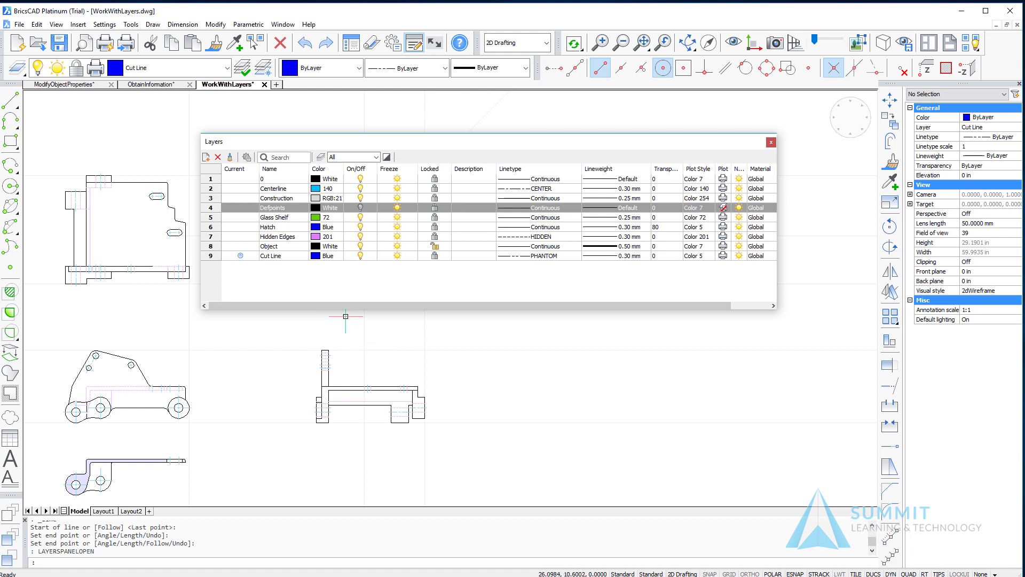
pyautogui.moveTo(350, 322)
pyautogui.mouseDown(button='middle')
pyautogui.moveTo(371, 347)
pyautogui.moveTo(364, 323)
pyautogui.mouseUp(button='middle')
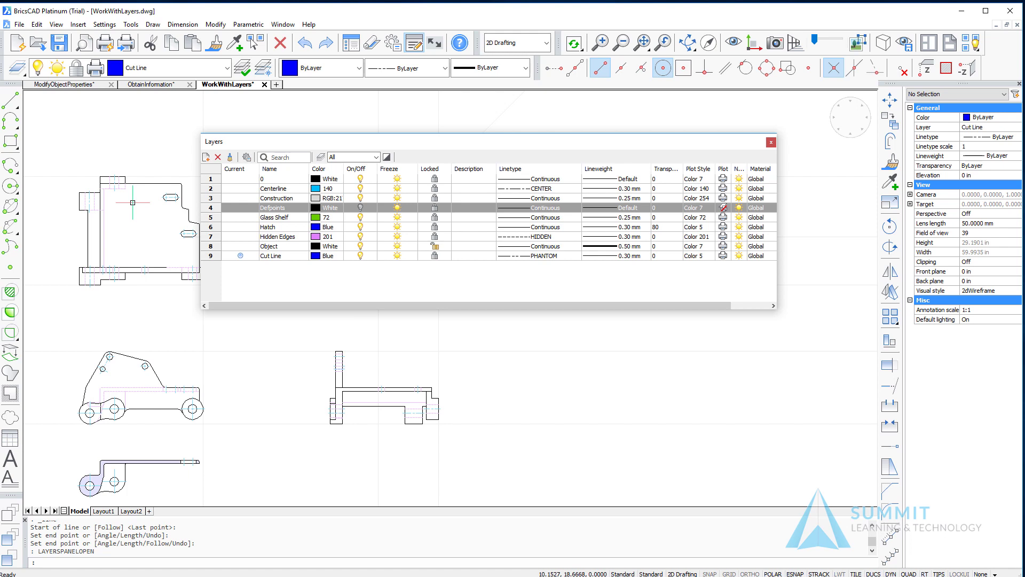
pyautogui.scroll(2, 132, 202)
pyautogui.moveTo(133, 203)
pyautogui.mouseDown(button='middle')
pyautogui.moveTo(155, 459)
pyautogui.moveTo(304, 454)
pyautogui.moveTo(361, 398)
pyautogui.mouseUp(button='middle')
pyautogui.scroll(2, 361, 398)
pyautogui.scroll(3, 361, 398)
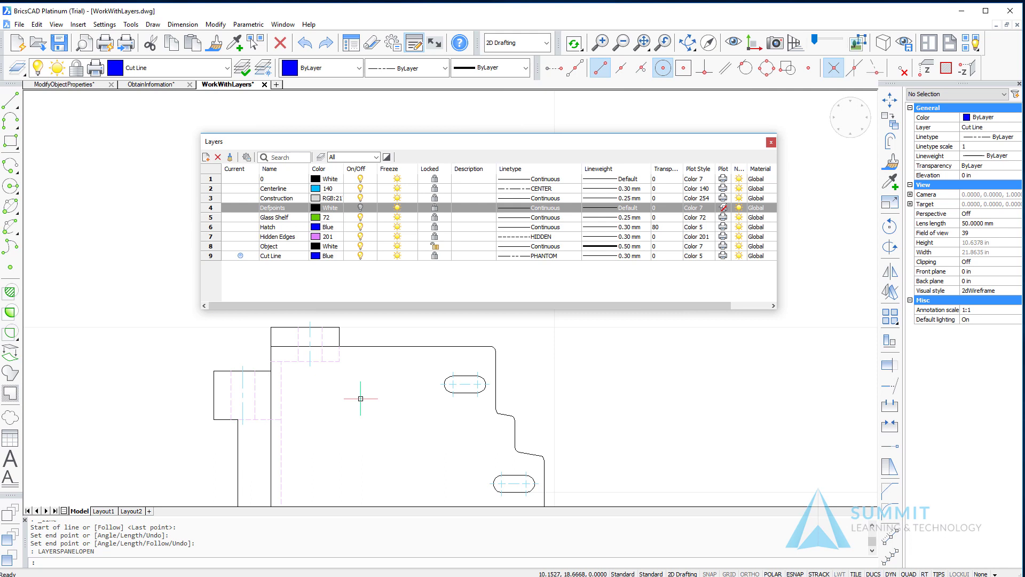
# - Draw a horizontal line level with the upper slot, from right of the part to past its left edge
pyautogui.click(11, 100)
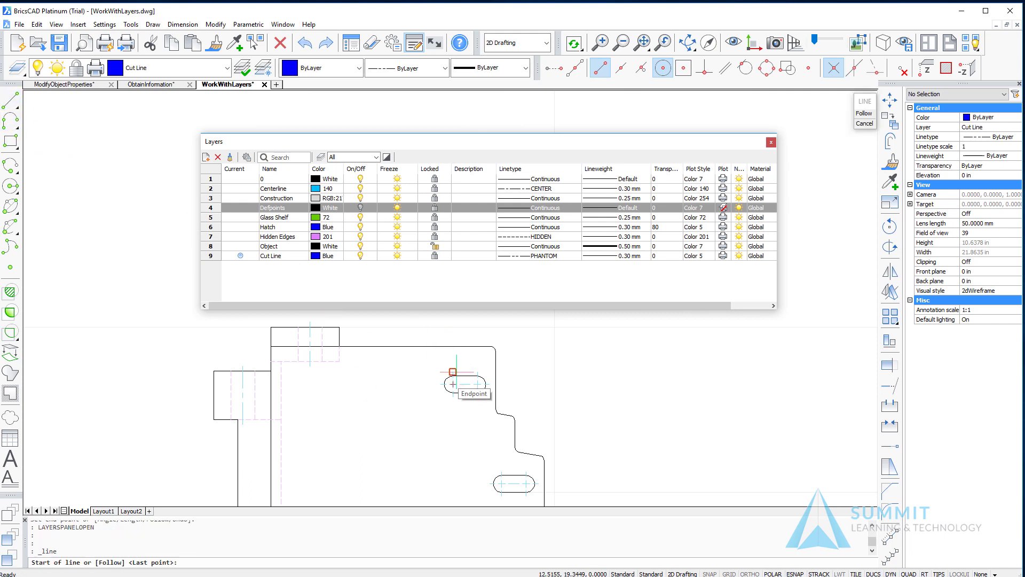
pyautogui.moveTo(473, 384)
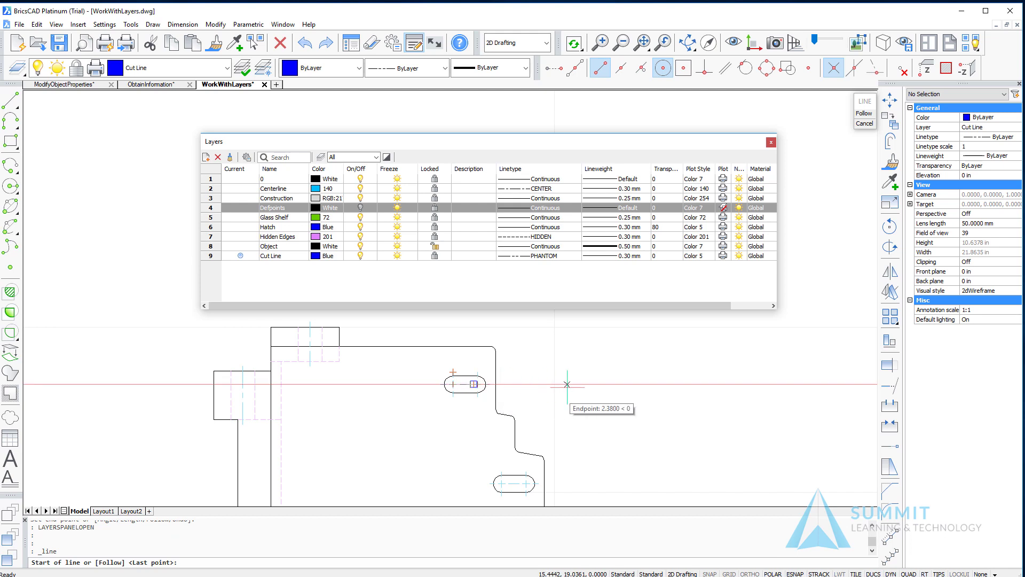
pyautogui.click(525, 383)
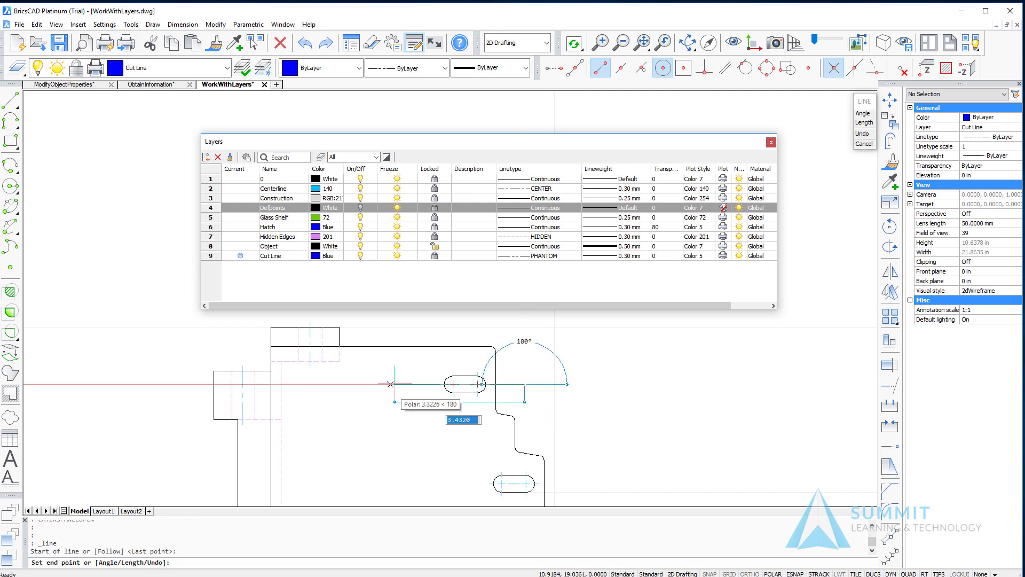
pyautogui.click(186, 383)
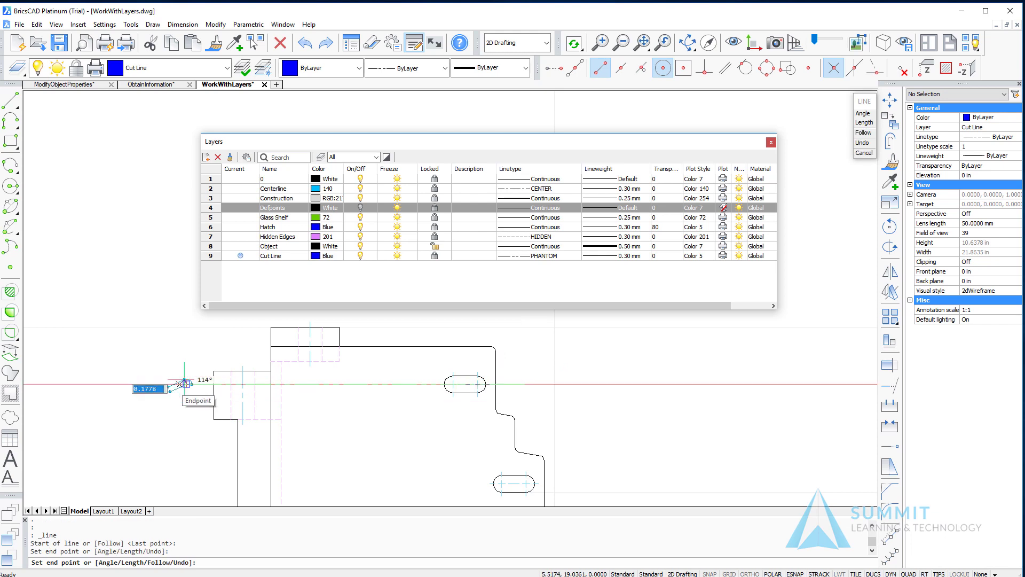
pyautogui.press('Return')
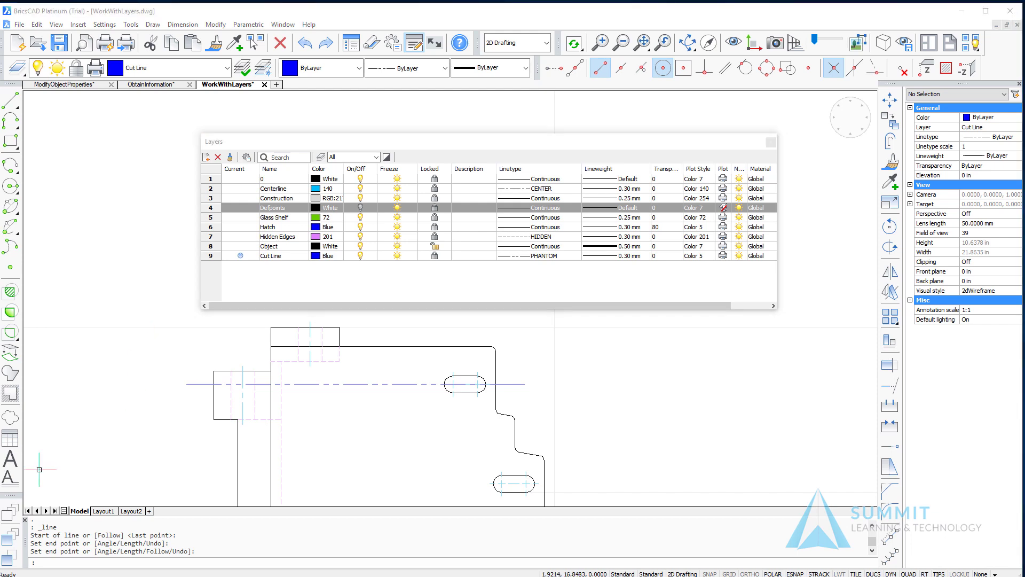
# - Select the Glass Shelf row in the Layers panel and delete it
pyautogui.doubleClick(276, 217)
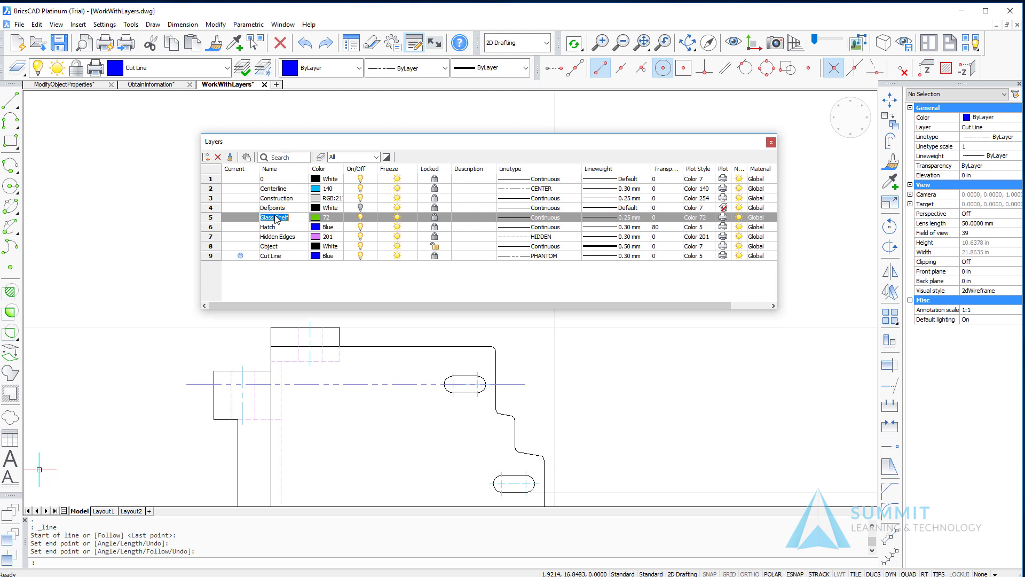
pyautogui.click(218, 158)
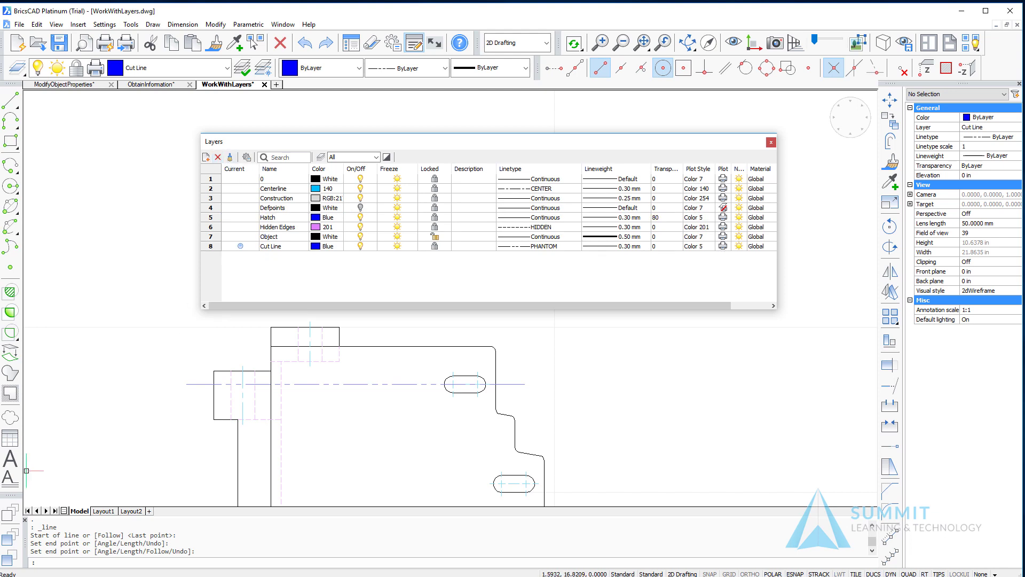